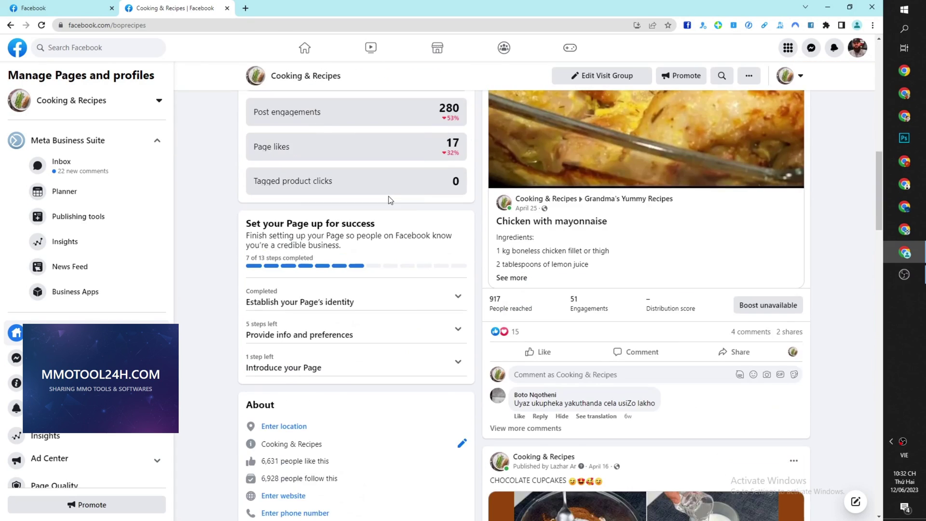
Scroll through the Cooking & Recipes Page, then go to its Meta Business Suite Inbox.
{"action": "scroll", "coordinate": [453, 183], "scroll_direction": "down", "scroll_amount": 9}
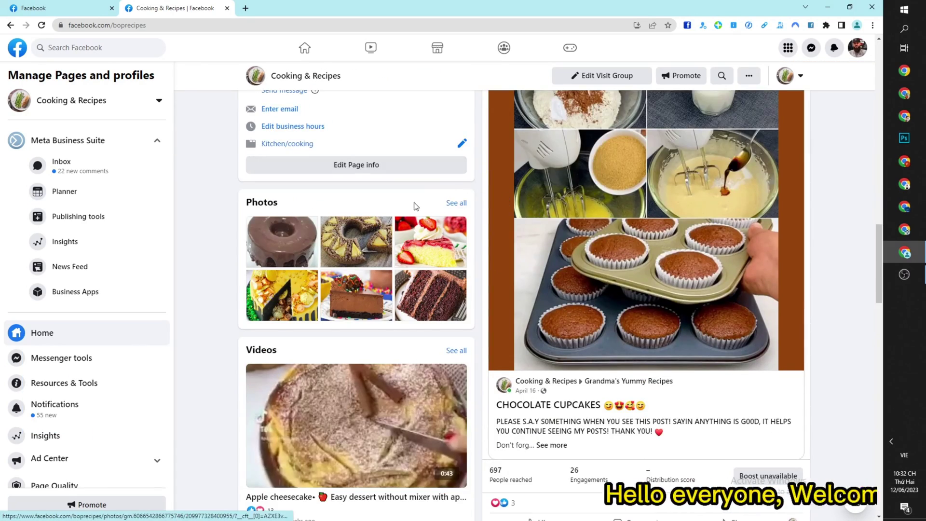
{"action": "scroll", "coordinate": [410, 212], "scroll_direction": "down", "scroll_amount": 8}
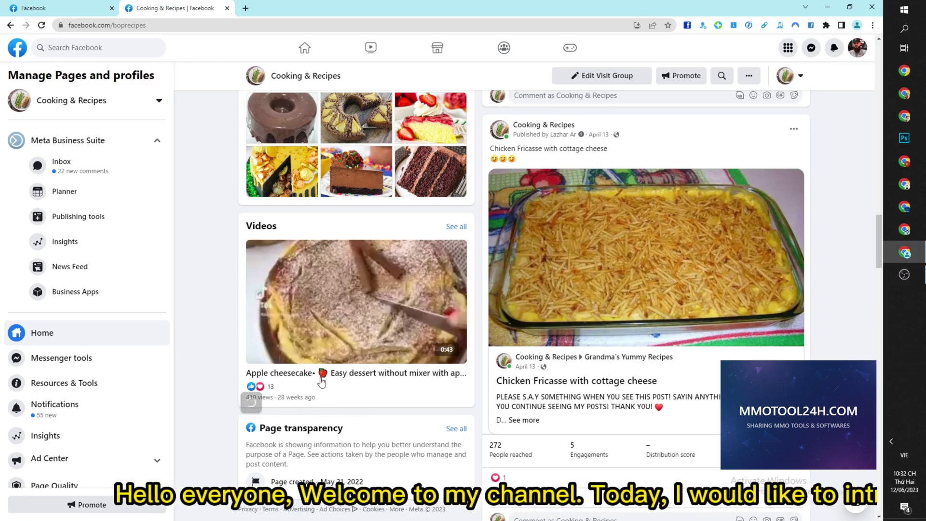
{"action": "scroll", "coordinate": [612, 304], "scroll_direction": "down", "scroll_amount": 10}
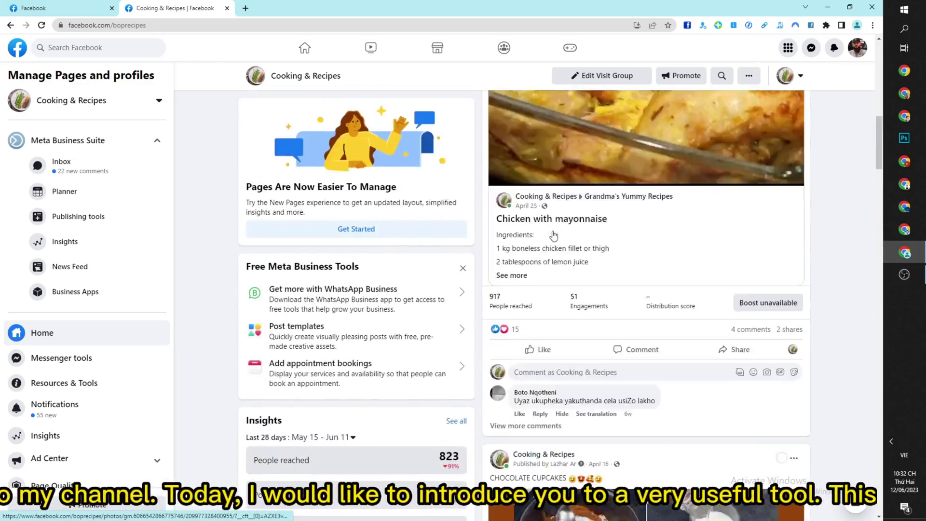
{"action": "scroll", "coordinate": [554, 235], "scroll_direction": "up", "scroll_amount": 20}
{"action": "scroll", "coordinate": [554, 235], "scroll_direction": "down", "scroll_amount": 5}
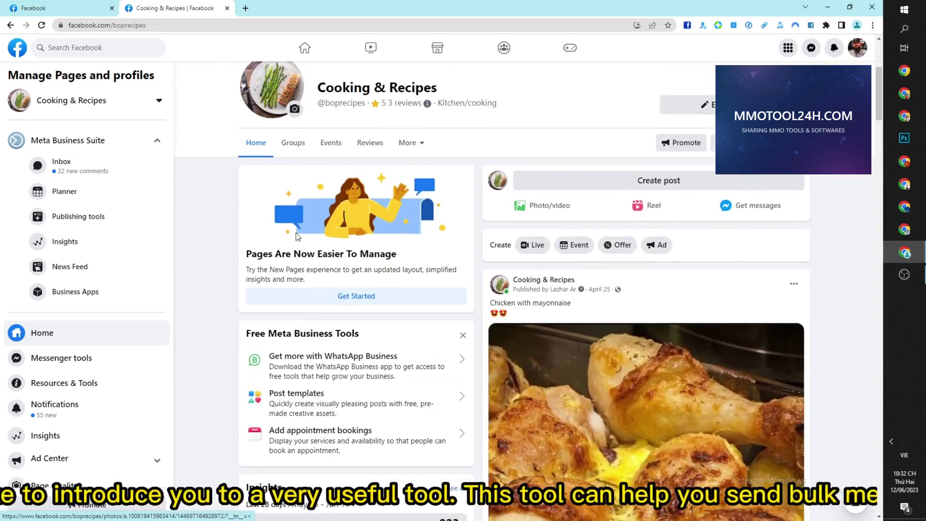
{"action": "scroll", "coordinate": [333, 236], "scroll_direction": "up", "scroll_amount": 5}
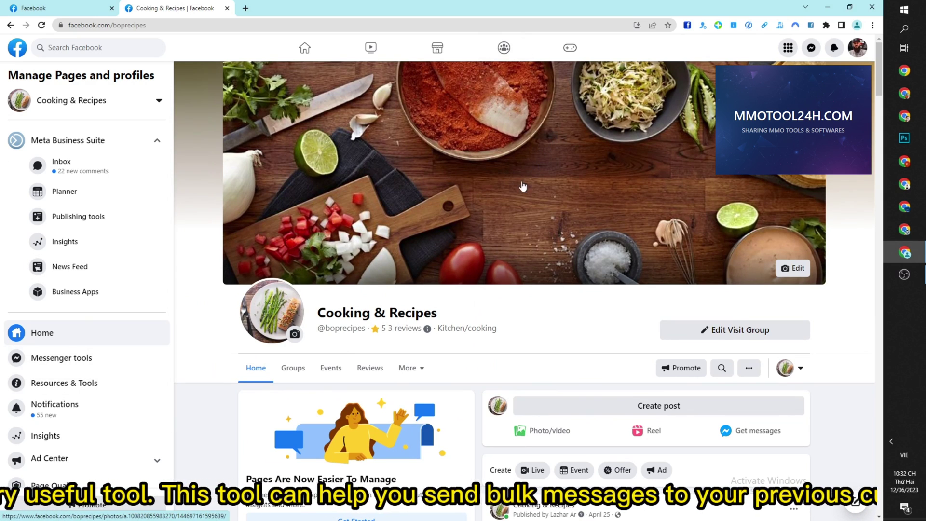
{"action": "left_click", "coordinate": [98, 173]}
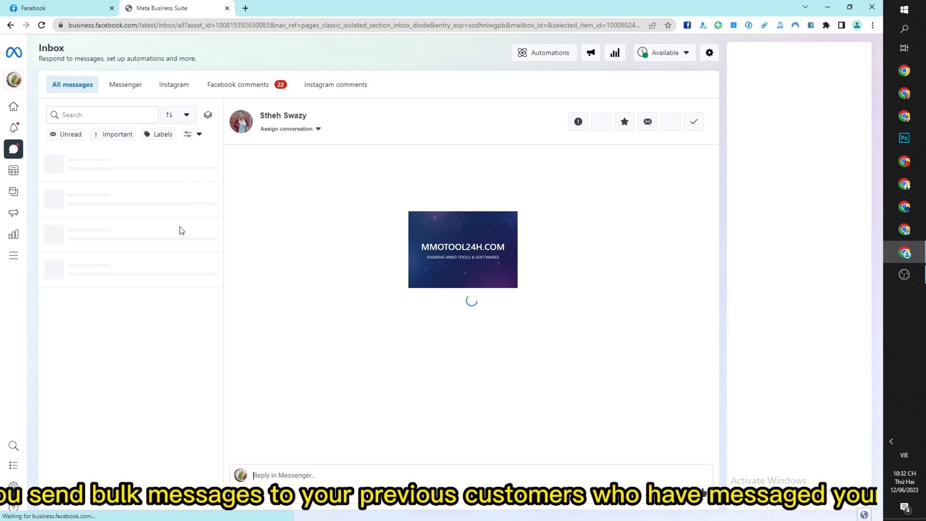
Browse the All messages list, opening three customer conversations, then return to the top.
{"action": "scroll", "coordinate": [149, 209], "scroll_direction": "down", "scroll_amount": 5}
{"action": "left_click", "coordinate": [144, 217]}
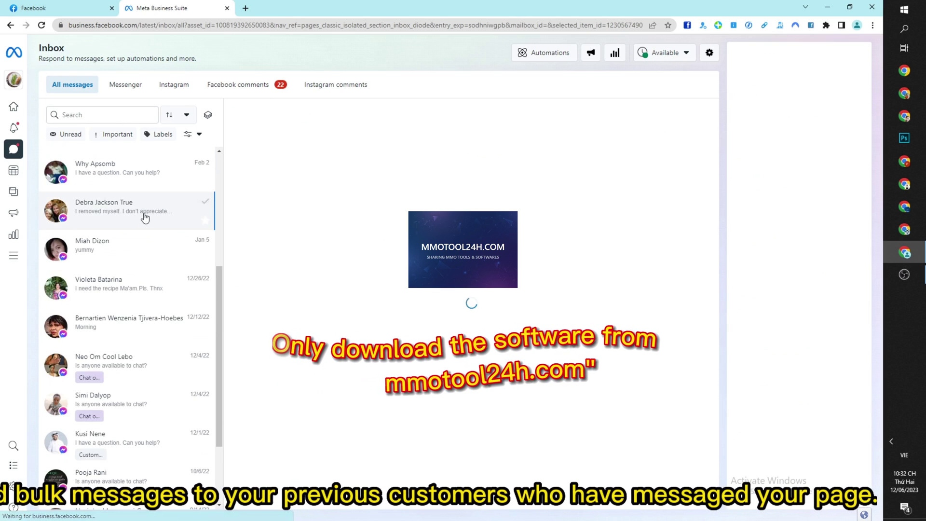
{"action": "scroll", "coordinate": [124, 262], "scroll_direction": "down", "scroll_amount": 2}
{"action": "left_click", "coordinate": [127, 269]}
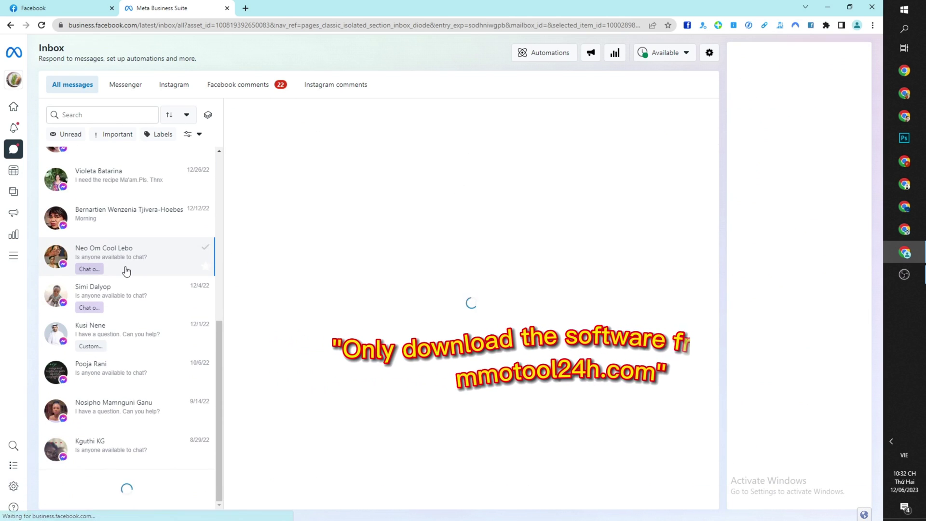
{"action": "scroll", "coordinate": [133, 358], "scroll_direction": "down", "scroll_amount": 4}
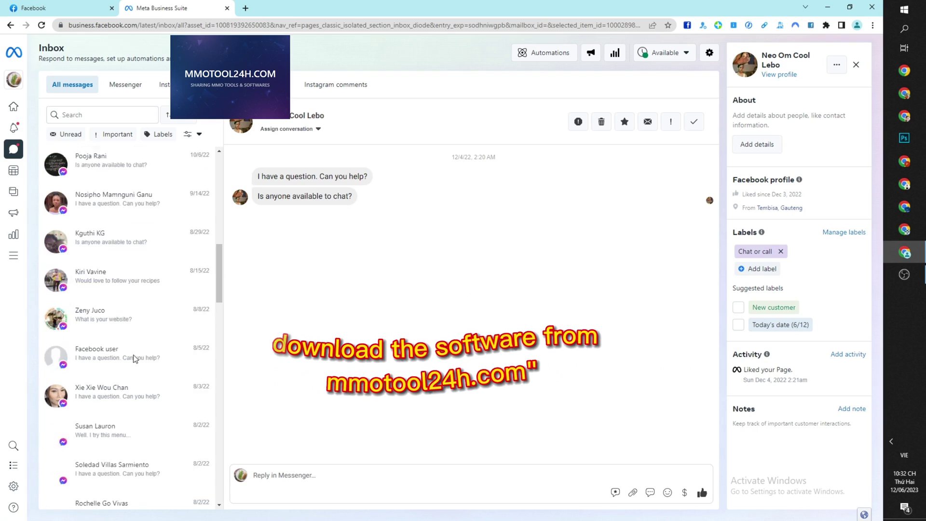
{"action": "scroll", "coordinate": [130, 289], "scroll_direction": "down", "scroll_amount": 10}
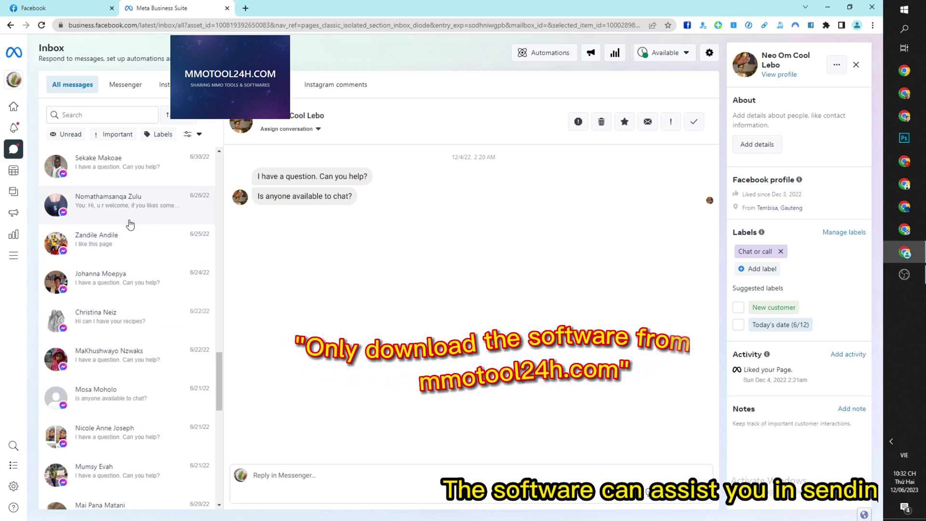
{"action": "left_click", "coordinate": [136, 287]}
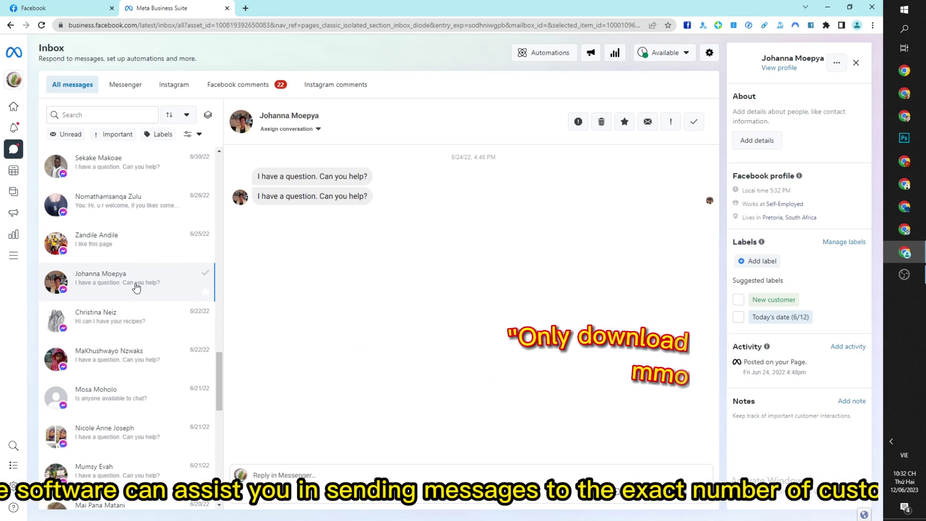
{"action": "scroll", "coordinate": [134, 290], "scroll_direction": "down", "scroll_amount": 5}
{"action": "scroll", "coordinate": [95, 316], "scroll_direction": "down", "scroll_amount": 8}
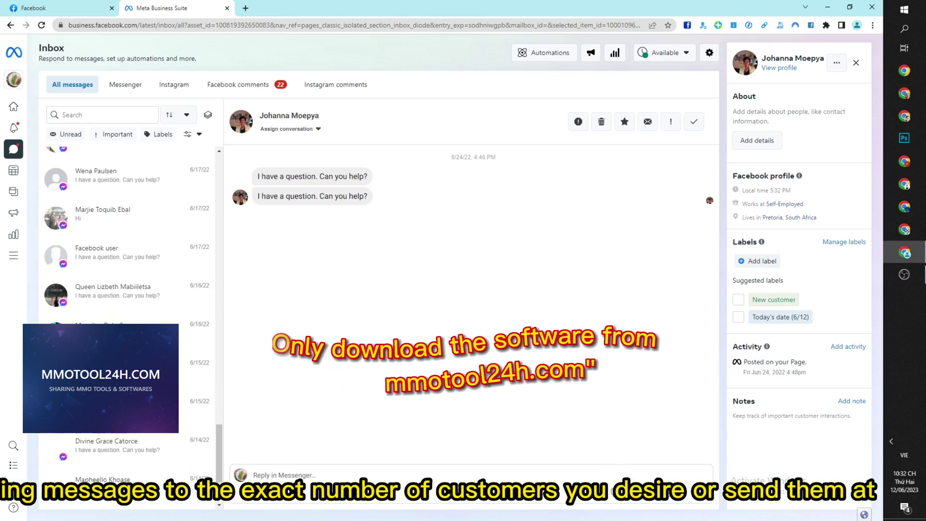
{"action": "scroll", "coordinate": [96, 316], "scroll_direction": "up", "scroll_amount": 10}
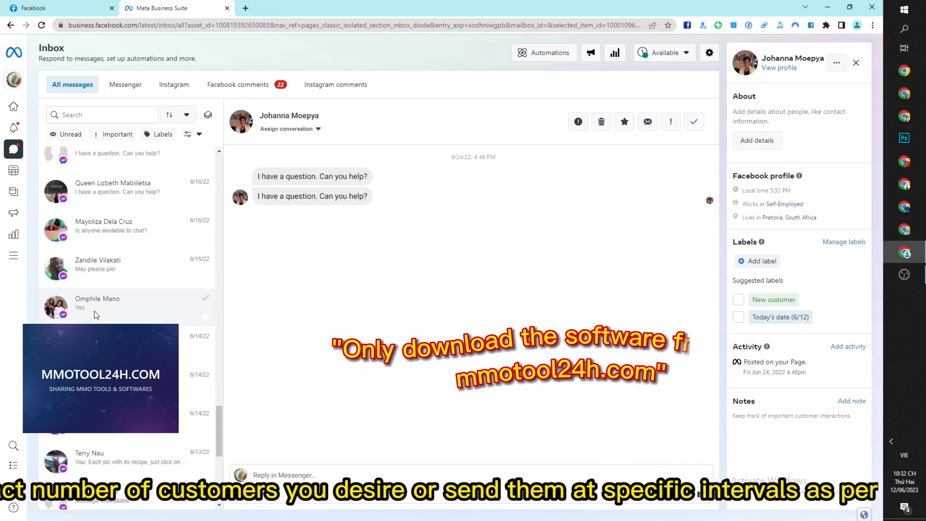
{"action": "scroll", "coordinate": [95, 315], "scroll_direction": "up", "scroll_amount": 10}
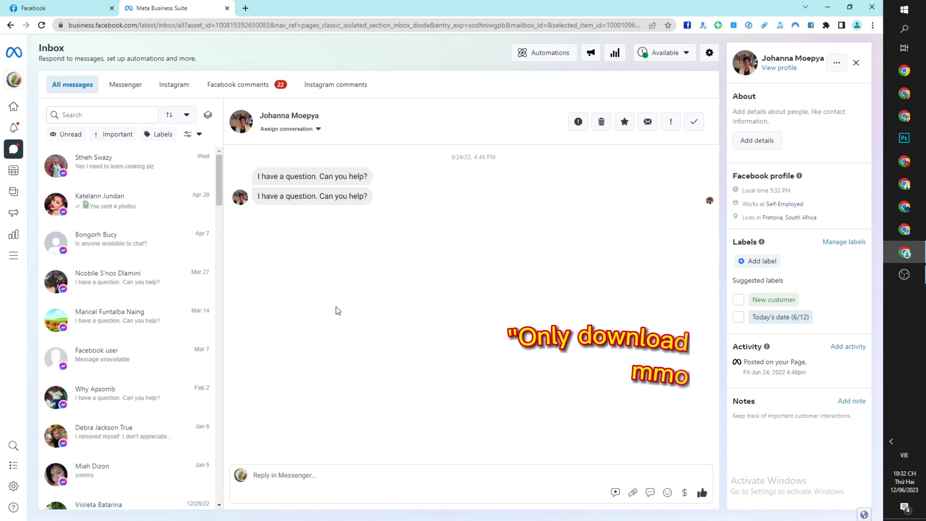
{"action": "left_click", "coordinate": [308, 474]}
{"action": "key", "text": "super+v"}
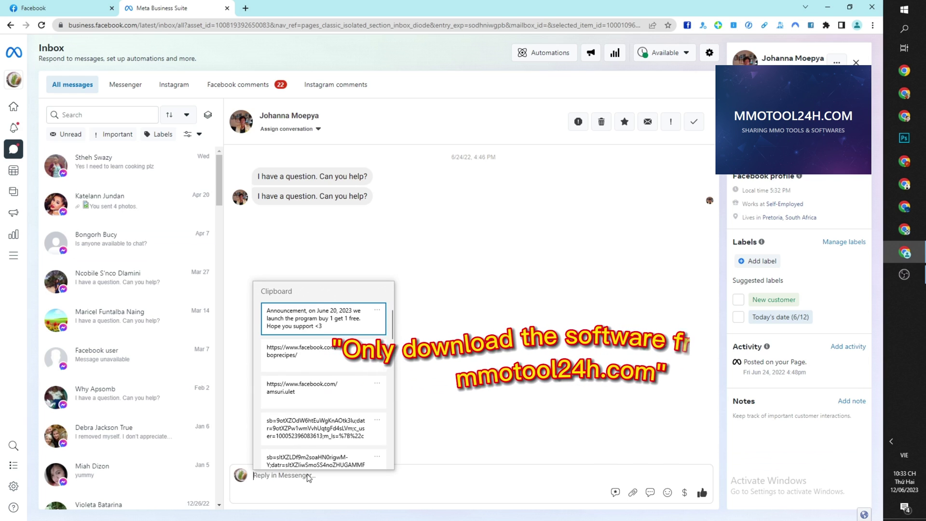
{"action": "left_click", "coordinate": [309, 321]}
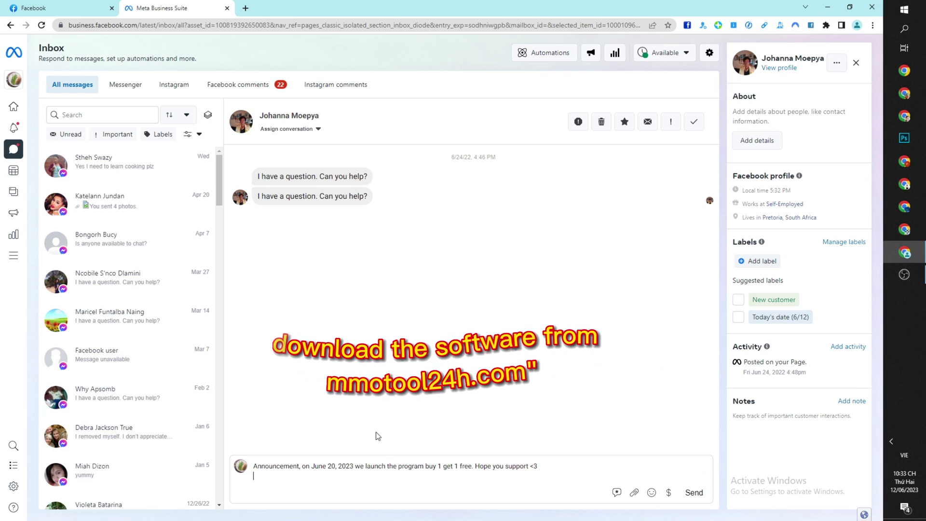
{"action": "left_click_drag", "start_coordinate": [538, 466], "coordinate": [249, 464]}
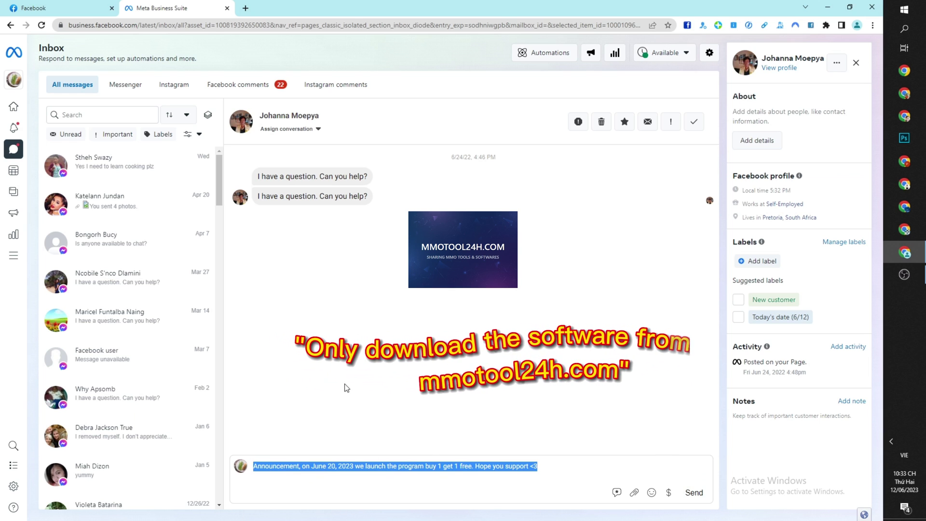
{"action": "left_click", "coordinate": [427, 466]}
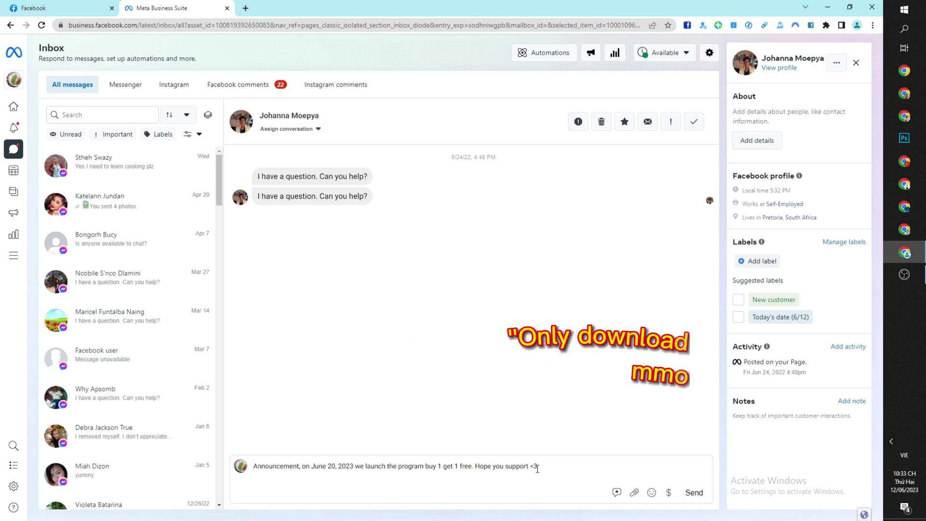
{"action": "triple_click", "coordinate": [537, 467]}
{"action": "left_click", "coordinate": [539, 468]}
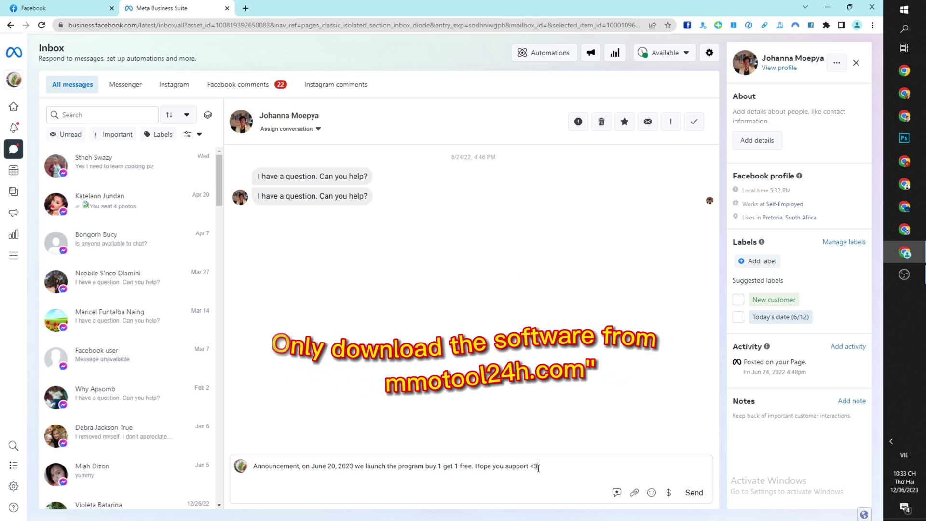
{"action": "triple_click", "coordinate": [529, 465]}
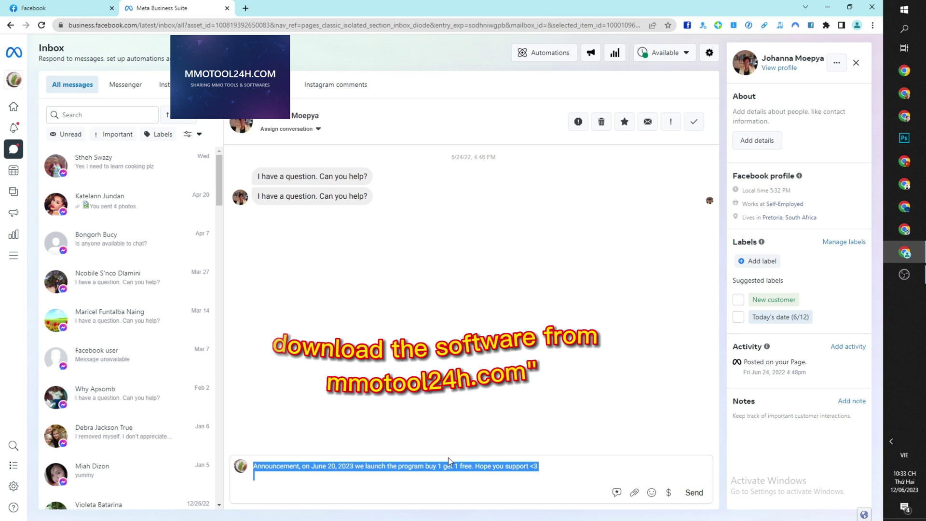
{"action": "key", "text": "BackSpace"}
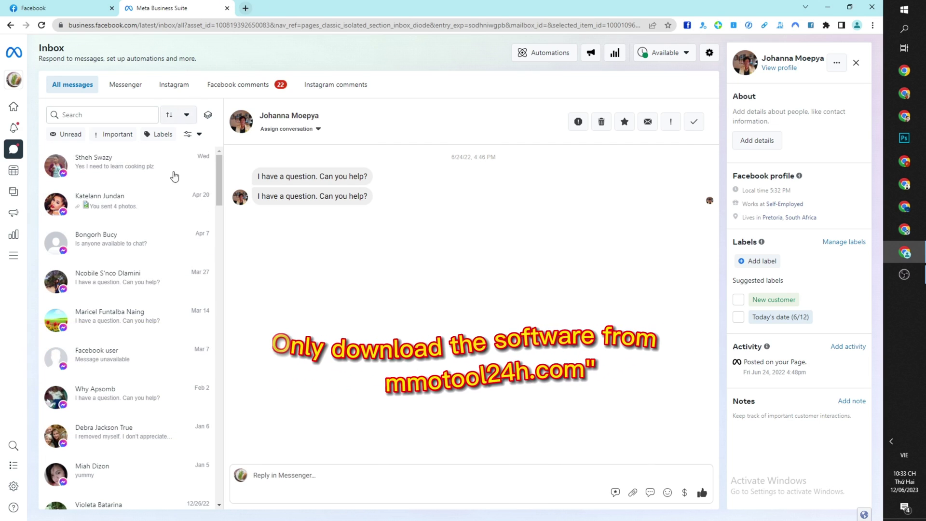
{"action": "scroll", "coordinate": [138, 276], "scroll_direction": "down", "scroll_amount": 9}
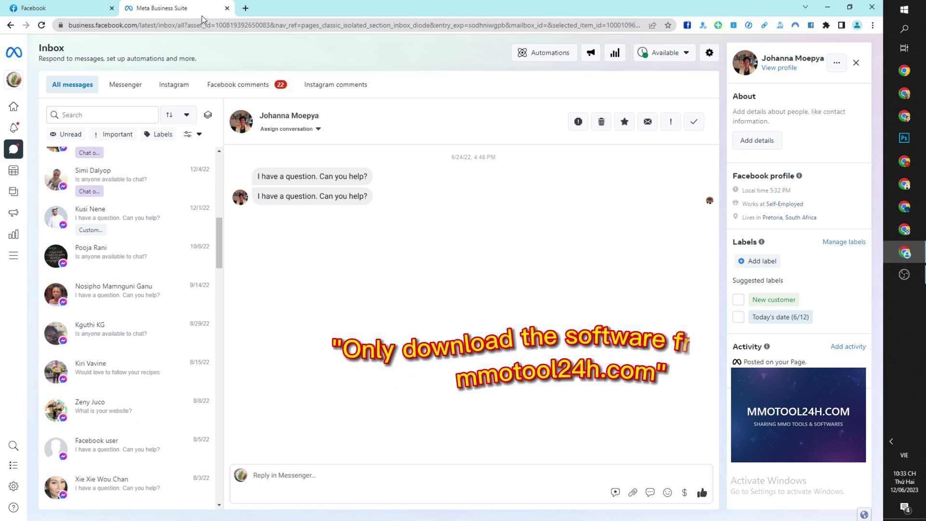
Load mmotool24h.com in a new tab and skim its article list.
{"action": "left_click", "coordinate": [245, 8]}
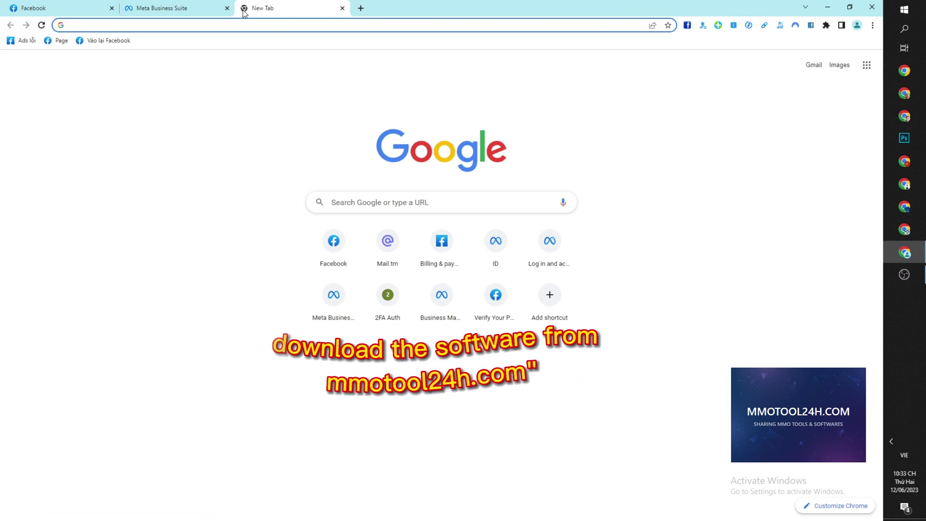
{"action": "type", "text": "mmotool24h.com"}
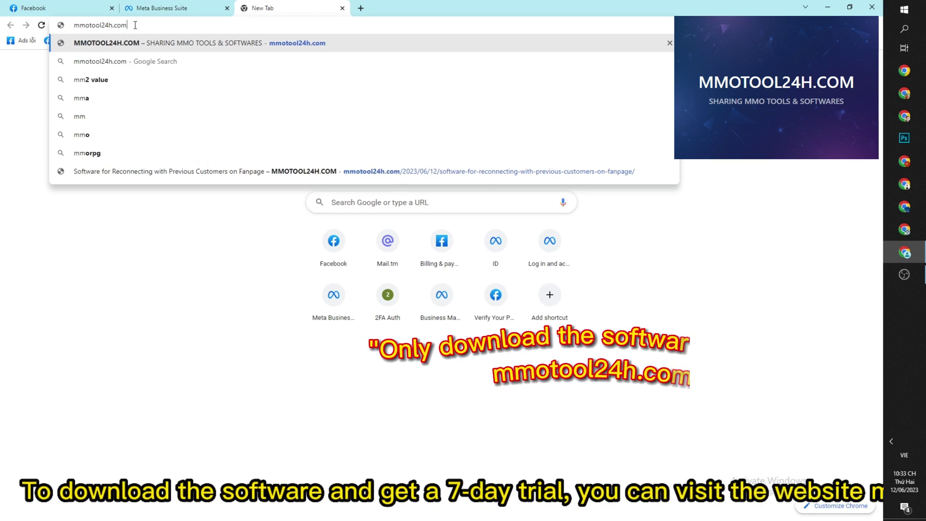
{"action": "key", "text": "End"}
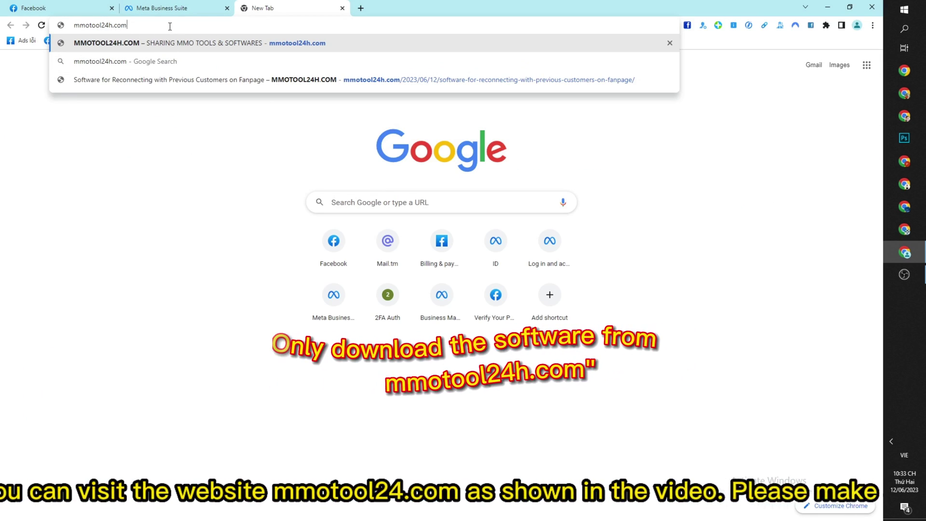
{"action": "key", "text": "Return"}
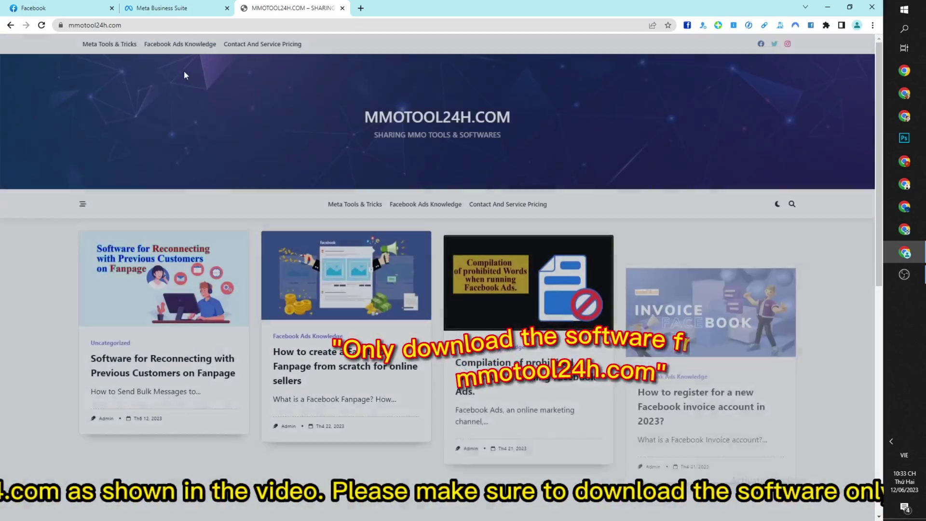
{"action": "scroll", "coordinate": [265, 145], "scroll_direction": "down", "scroll_amount": 8}
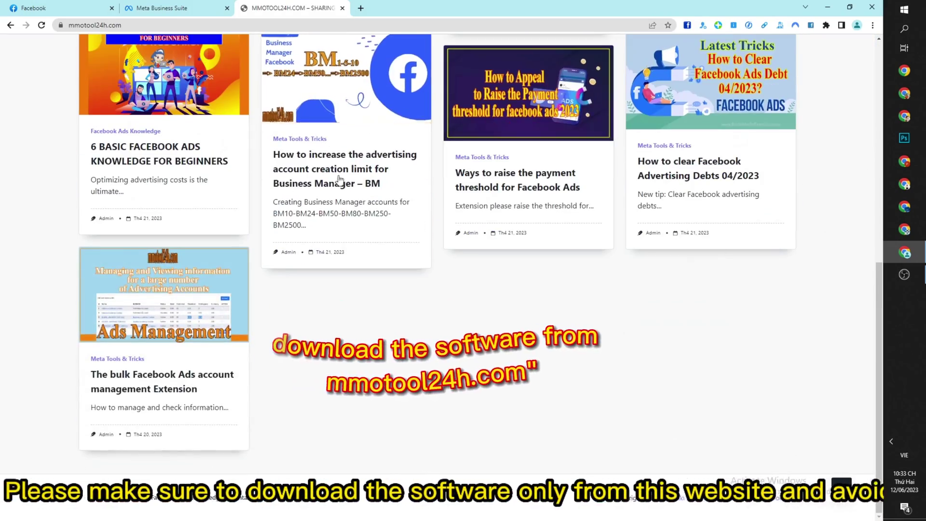
{"action": "scroll", "coordinate": [233, 245], "scroll_direction": "up", "scroll_amount": 9}
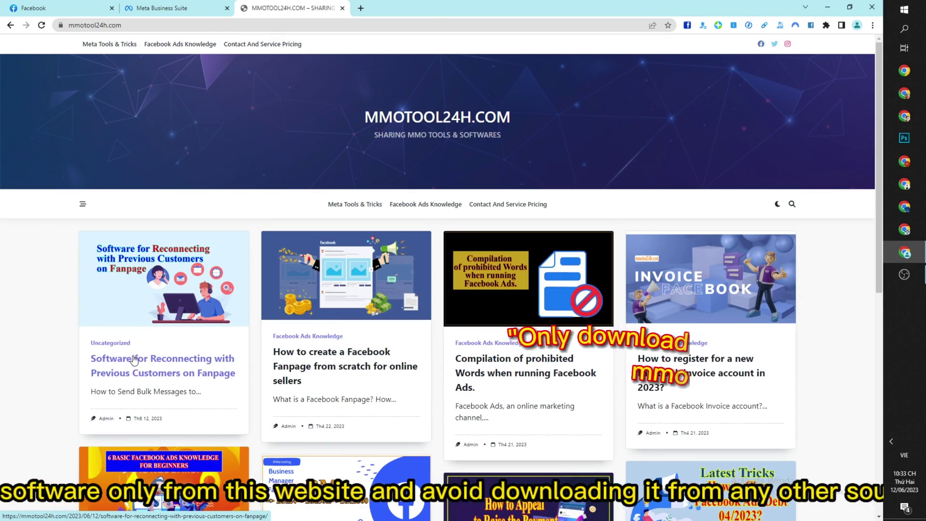
From the 'Software for Reconnecting with Previous Customers on Fanpage' article, download the fb-page-bulk-messages zip.
{"action": "left_click", "coordinate": [140, 358]}
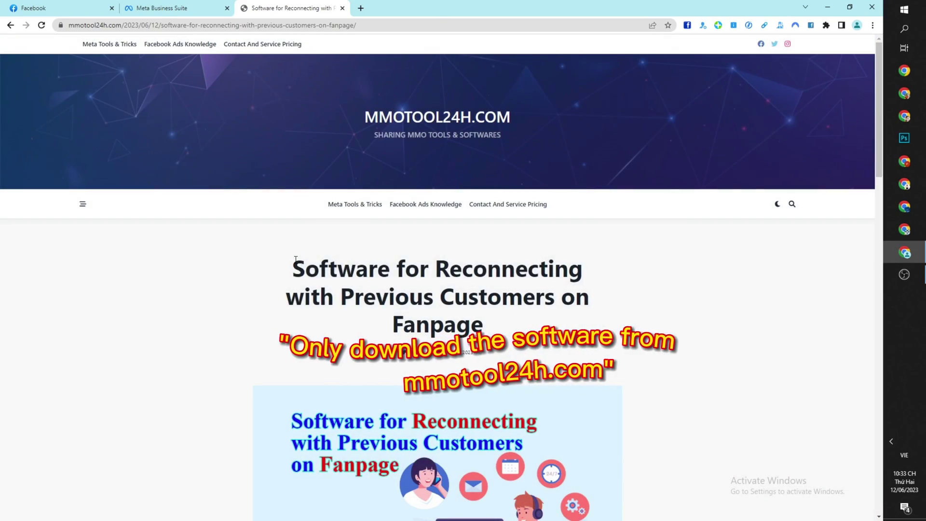
{"action": "left_click_drag", "start_coordinate": [295, 259], "coordinate": [479, 285]}
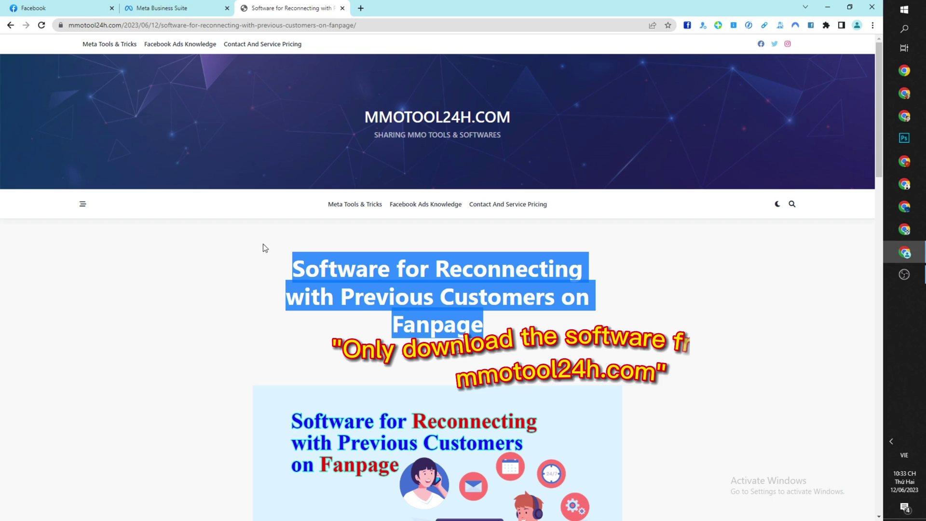
{"action": "left_click", "coordinate": [450, 282]}
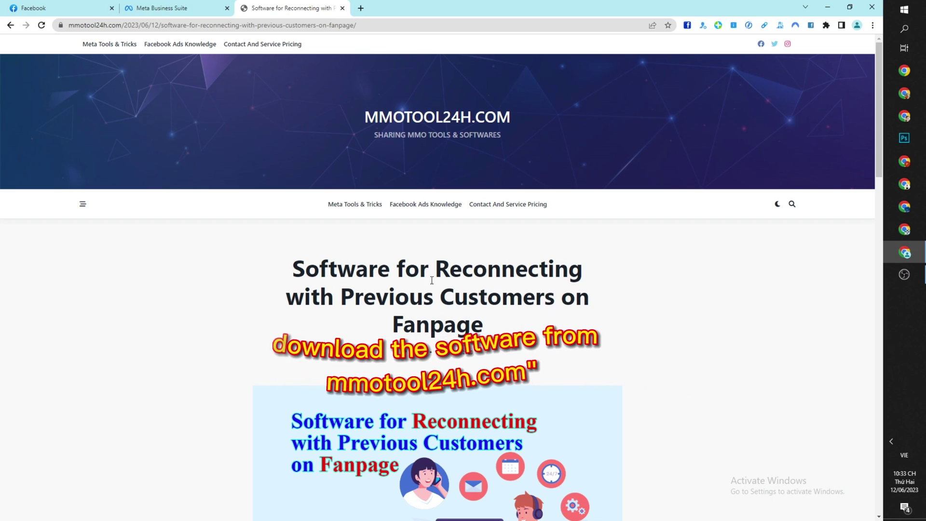
{"action": "scroll", "coordinate": [233, 154], "scroll_direction": "down", "scroll_amount": 4}
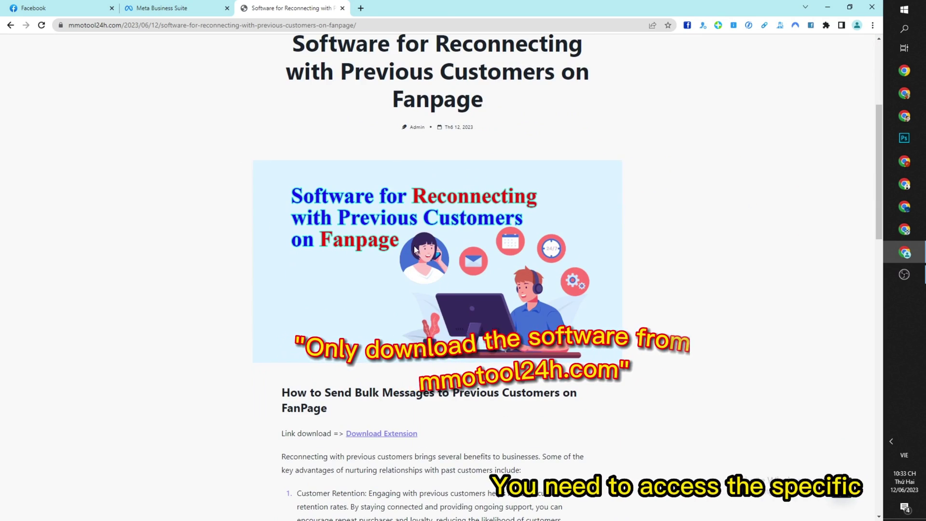
{"action": "scroll", "coordinate": [467, 174], "scroll_direction": "down", "scroll_amount": 4}
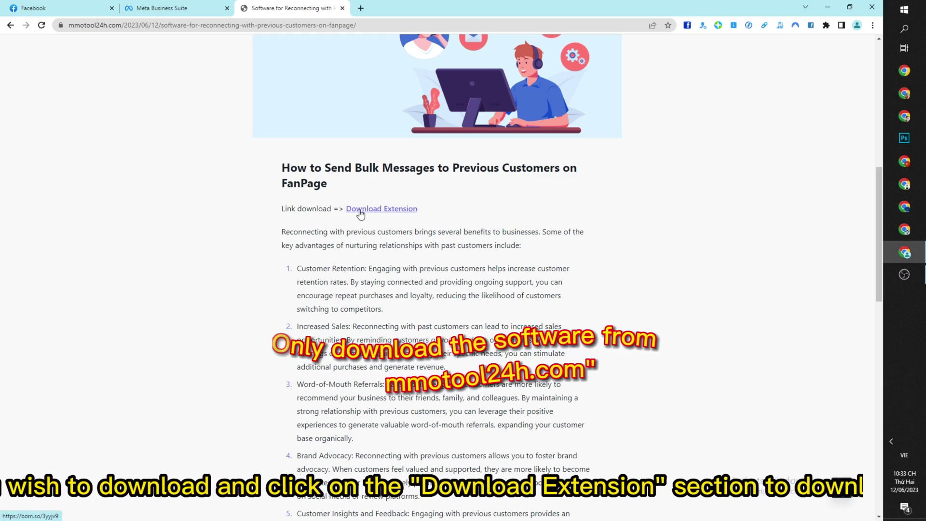
{"action": "left_click", "coordinate": [379, 209]}
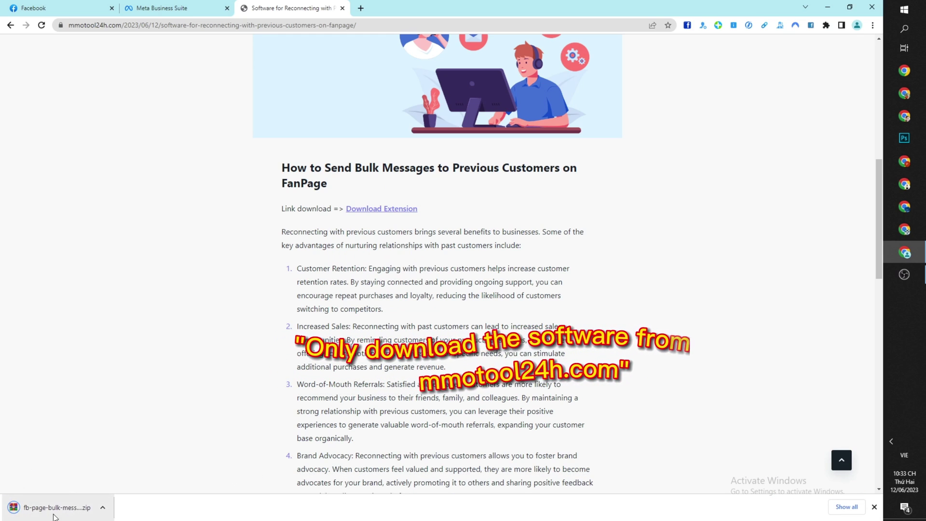
{"action": "left_click", "coordinate": [102, 508]}
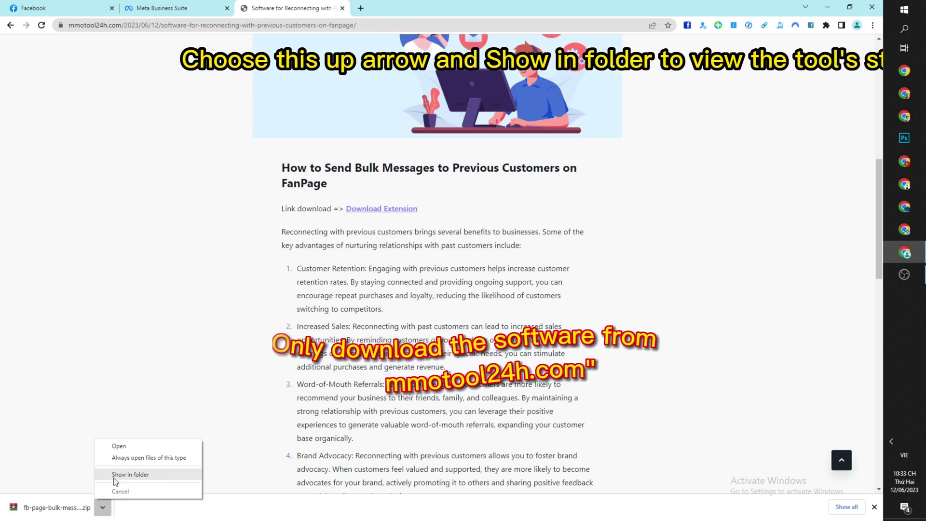
Locate fb-page-bulk-messages.zip in the Fb Tool Marketing folder and extract it there.
{"action": "left_click", "coordinate": [145, 470]}
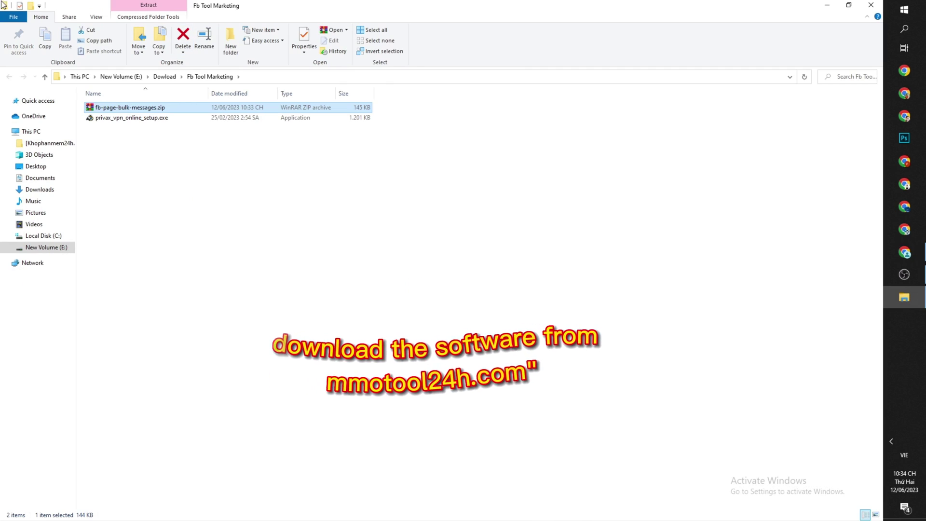
{"action": "right_click", "coordinate": [155, 106]}
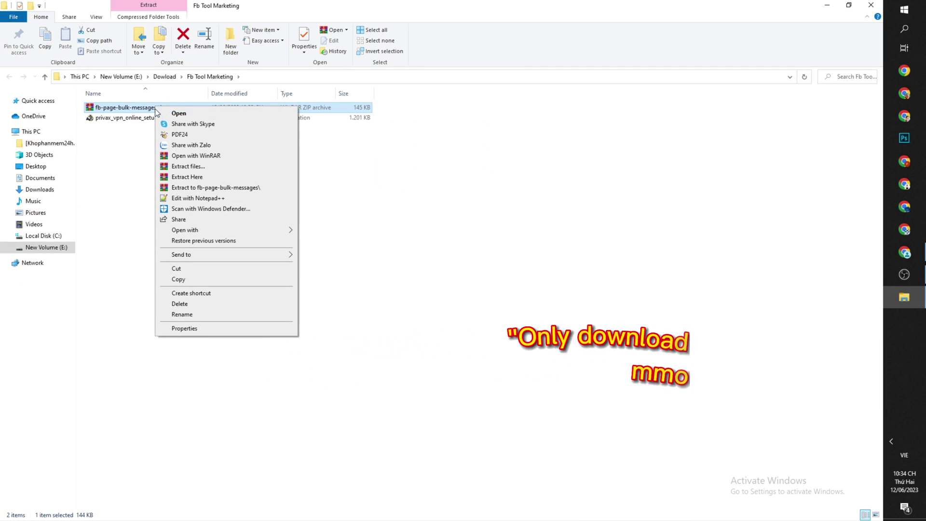
{"action": "left_click", "coordinate": [194, 177]}
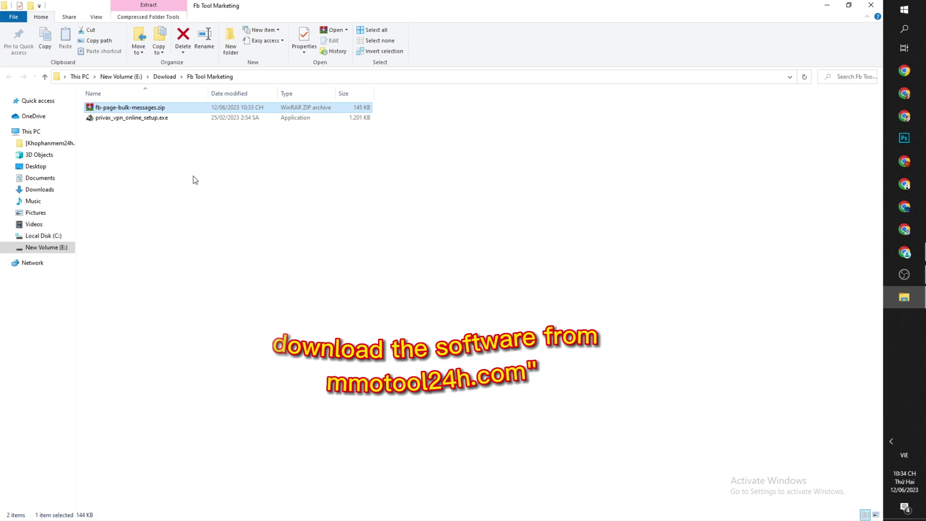
Back in Chrome, open the Manage Extensions page from the three-dot menu.
{"action": "left_click", "coordinate": [824, 7]}
{"action": "left_click", "coordinate": [169, 8]}
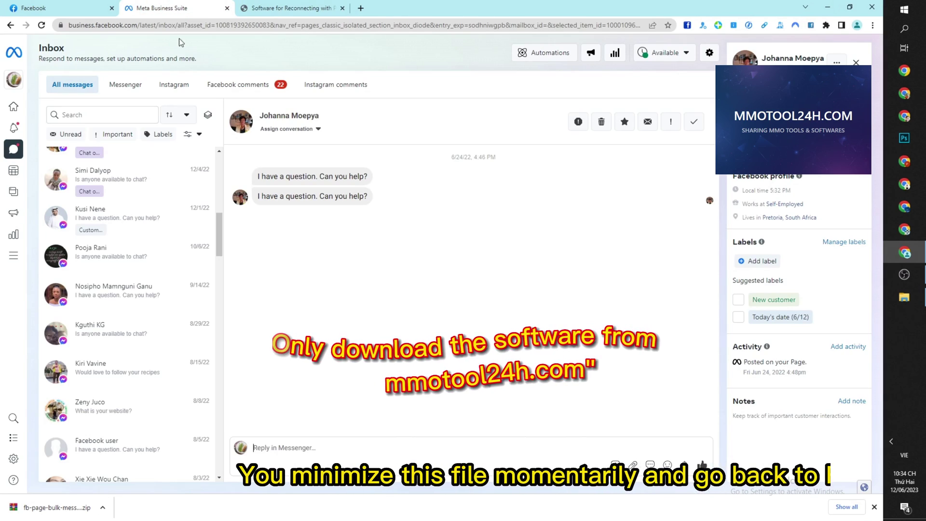
{"action": "left_click", "coordinate": [873, 25]}
{"action": "left_click", "coordinate": [873, 25]}
{"action": "left_click", "coordinate": [872, 25]}
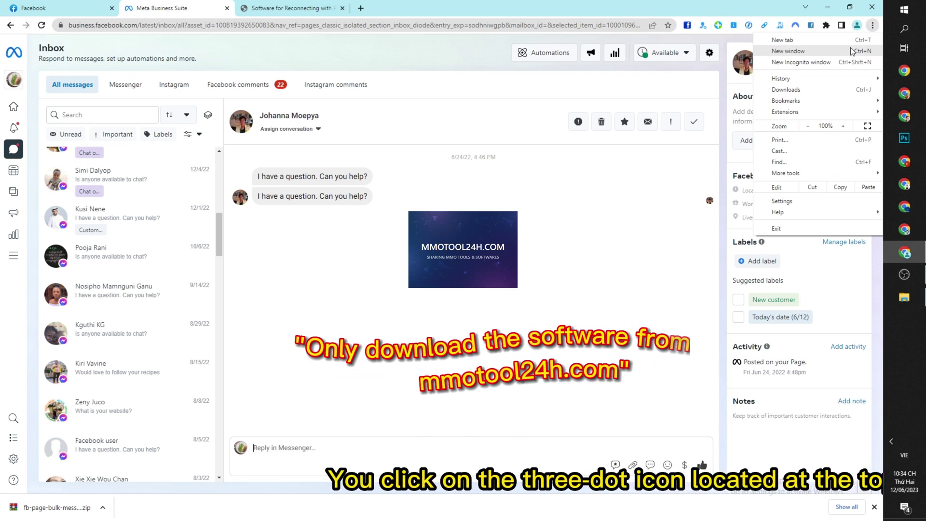
{"action": "mouse_move", "coordinate": [791, 112]}
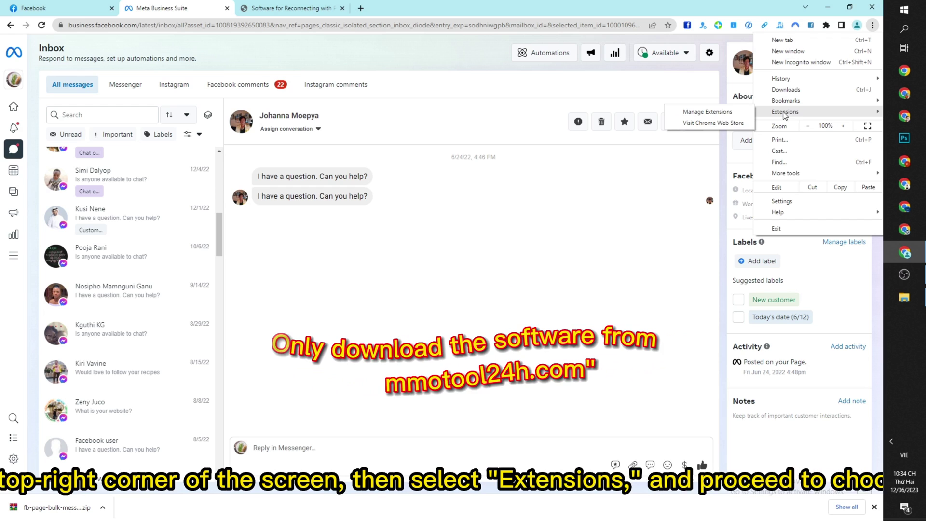
{"action": "left_click", "coordinate": [707, 113]}
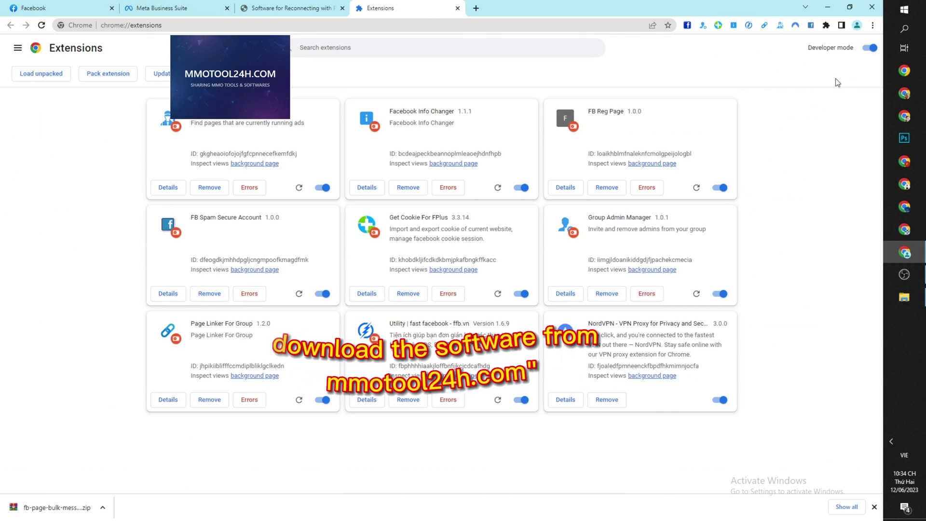
Switch on Developer mode on the Extensions page.
{"action": "left_click_drag", "start_coordinate": [811, 48], "coordinate": [846, 48]}
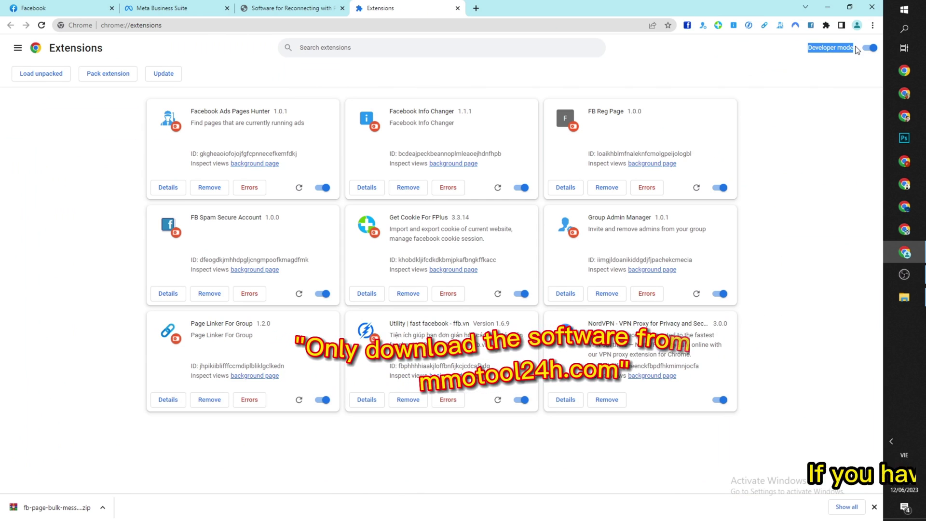
{"action": "left_click", "coordinate": [867, 48]}
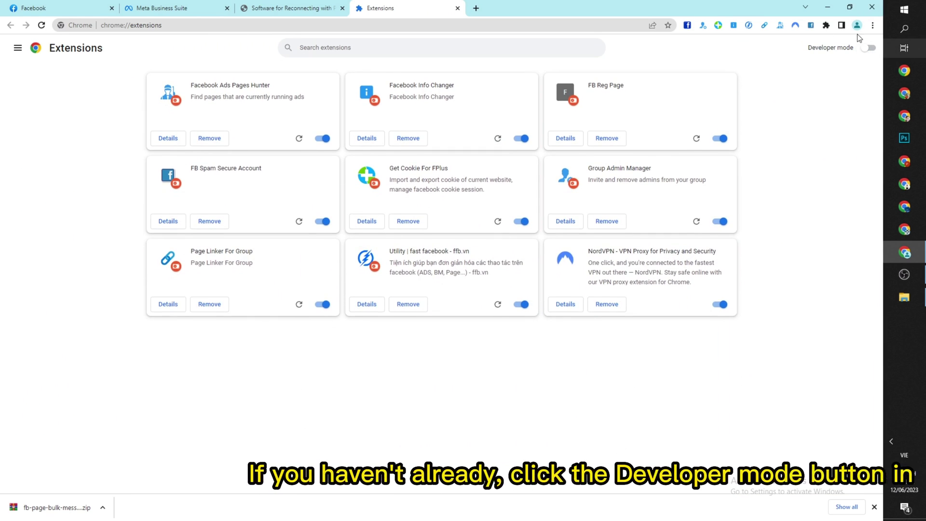
{"action": "left_click", "coordinate": [869, 48]}
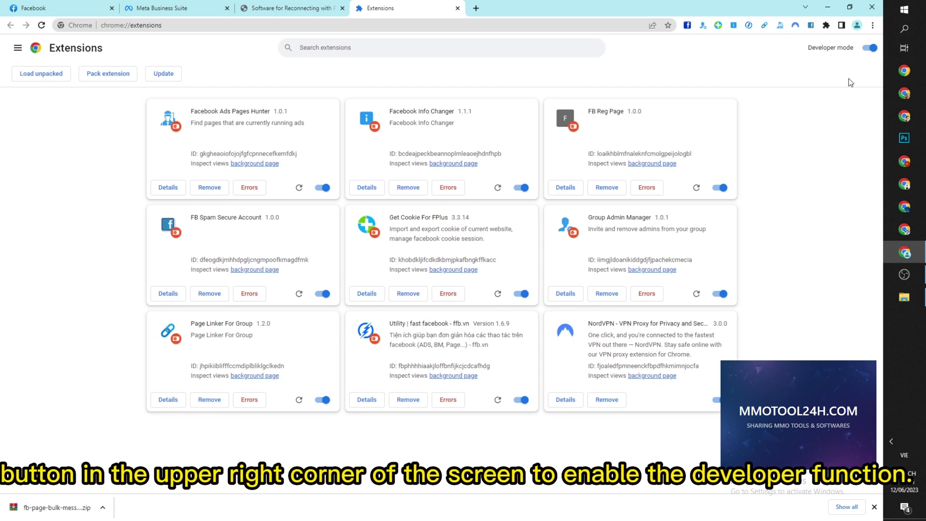
Drag the extracted fb-page-bulk-messages folder onto Chrome's Extensions page, installing FB Page Bulk Messages 1.0.0.
{"action": "left_click", "coordinate": [908, 300]}
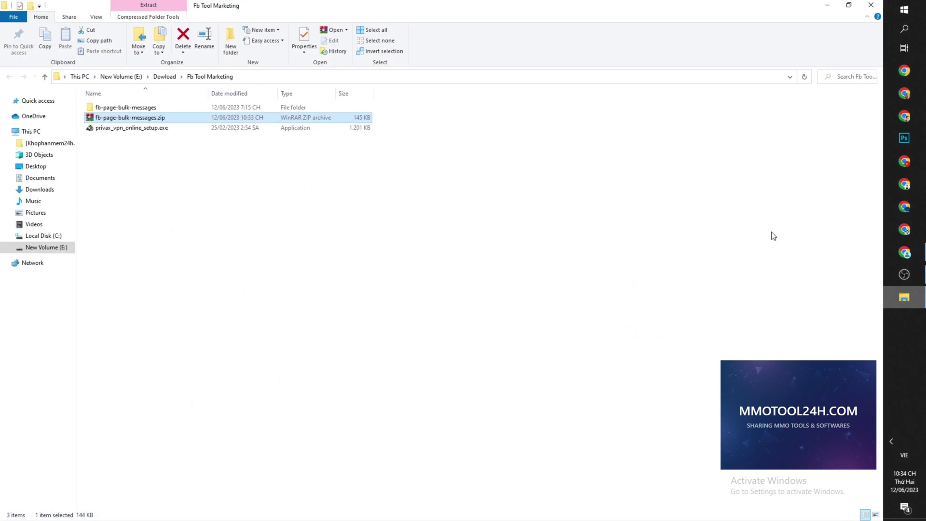
{"action": "left_click", "coordinate": [848, 8]}
{"action": "left_click_drag", "start_coordinate": [346, 23], "coordinate": [621, 235]}
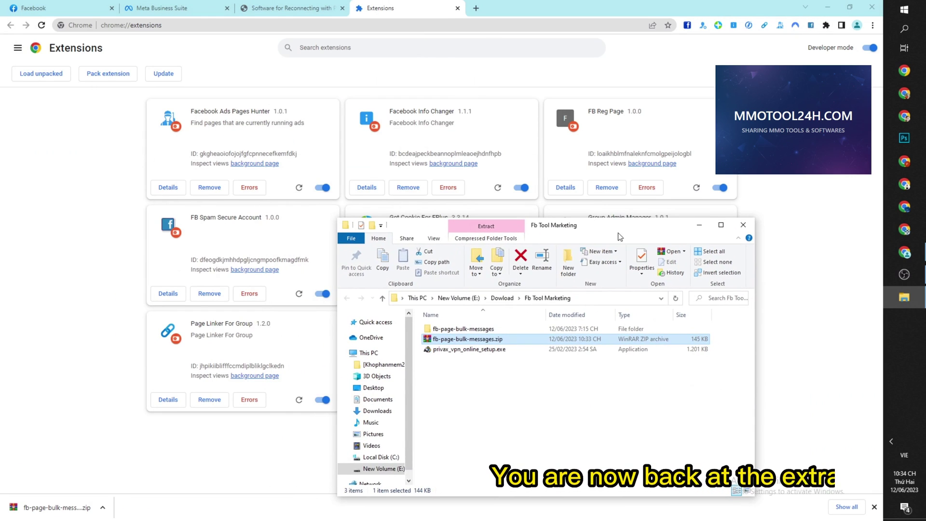
{"action": "left_click", "coordinate": [461, 329]}
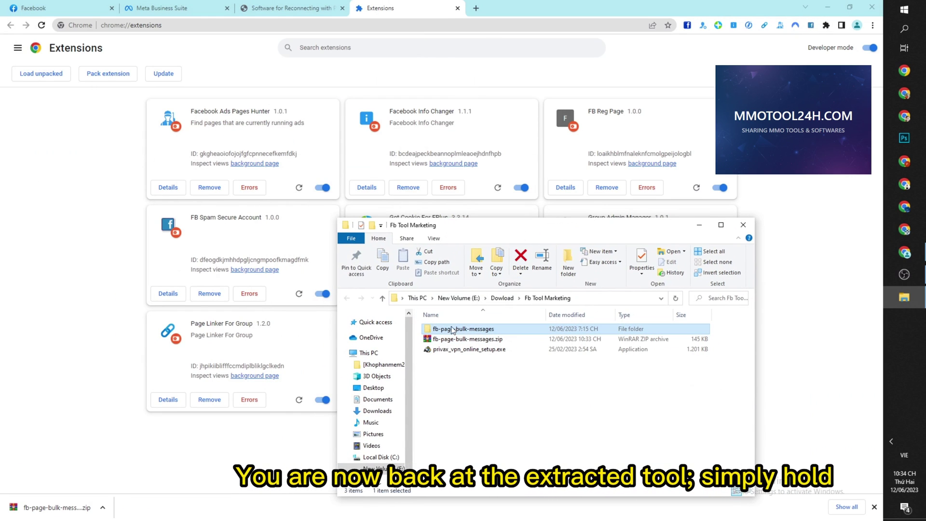
{"action": "left_click_drag", "start_coordinate": [461, 329], "coordinate": [456, 135]}
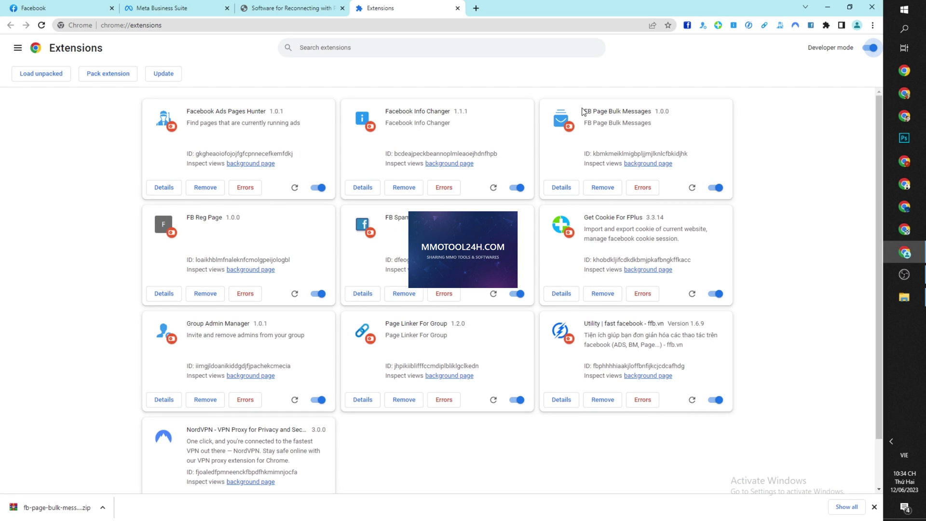
{"action": "left_click_drag", "start_coordinate": [635, 109], "coordinate": [679, 113]}
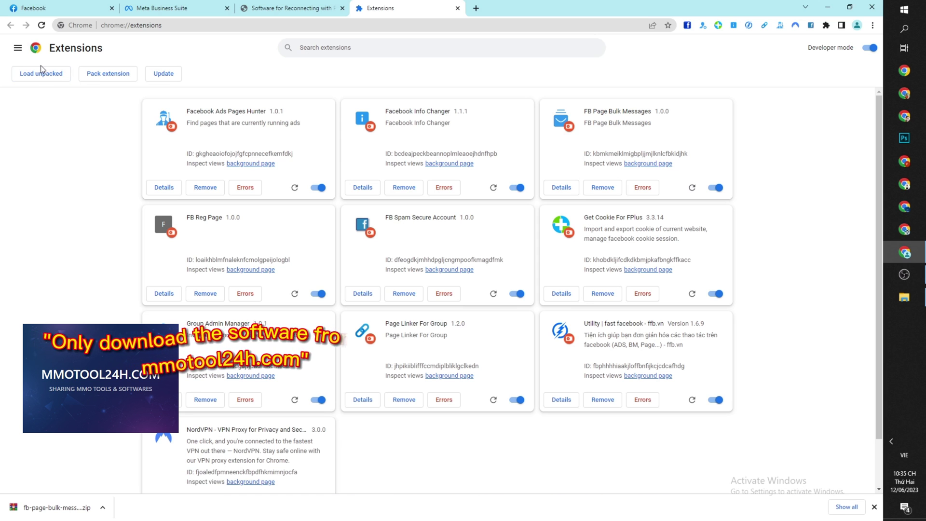
Open a customer conversation in the Page inbox and launch FB Page Bulk Messages from the Extensions menu.
{"action": "left_click", "coordinate": [160, 8]}
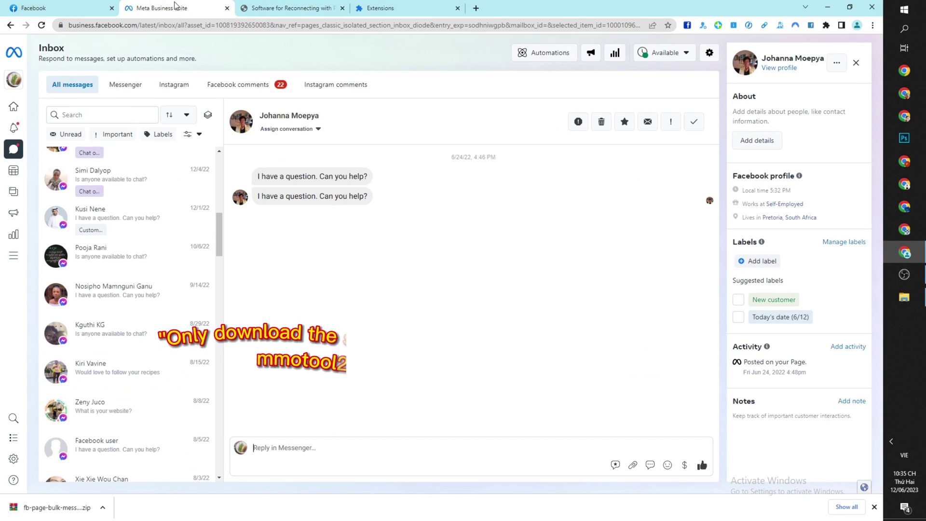
{"action": "left_click", "coordinate": [305, 5]}
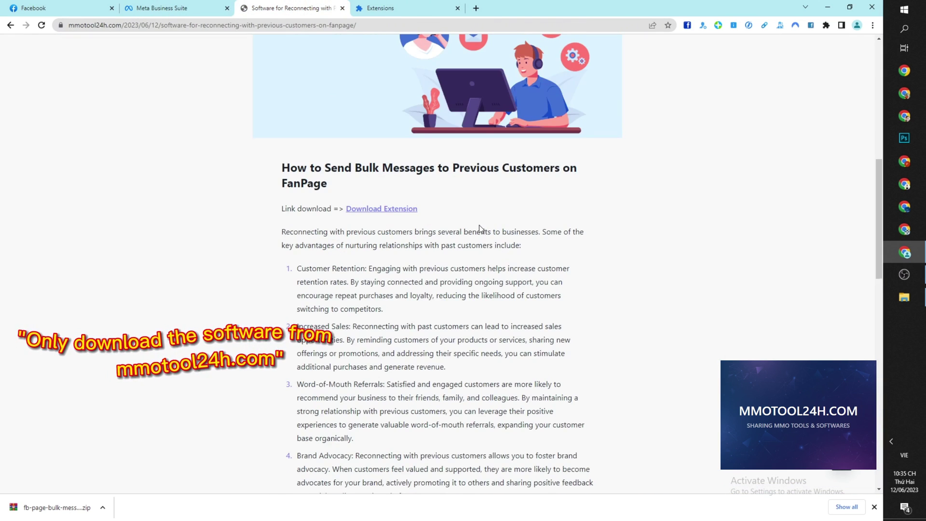
{"action": "scroll", "coordinate": [480, 228], "scroll_direction": "up", "scroll_amount": 10}
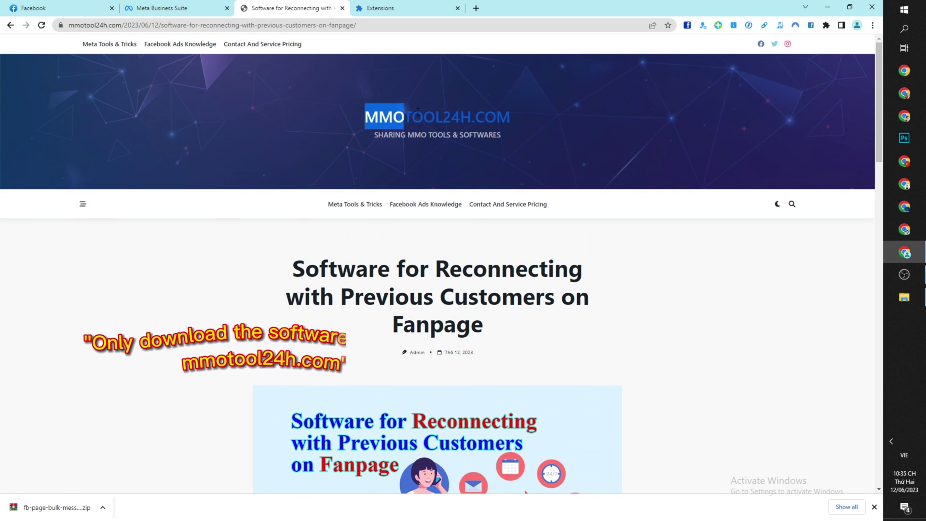
{"action": "left_click_drag", "start_coordinate": [417, 110], "coordinate": [538, 109]}
{"action": "scroll", "coordinate": [493, 257], "scroll_direction": "down", "scroll_amount": 9}
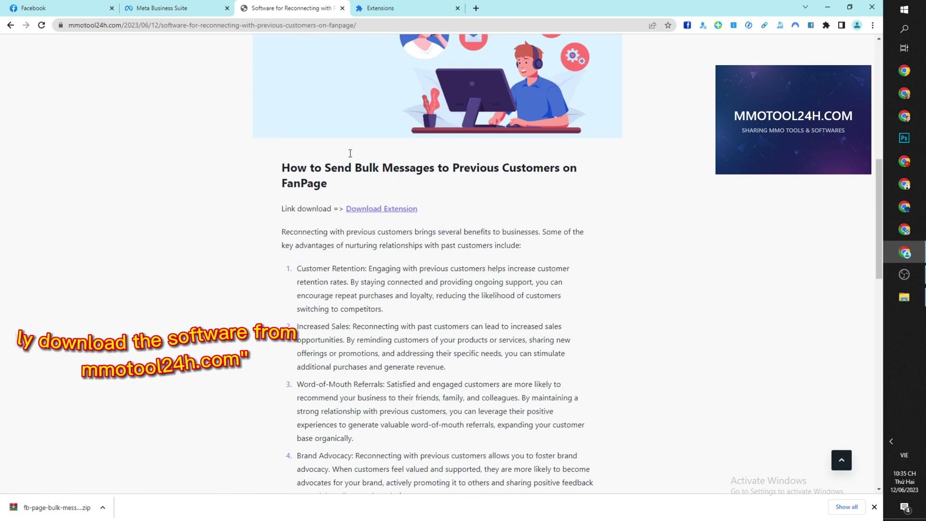
{"action": "left_click", "coordinate": [187, 5]}
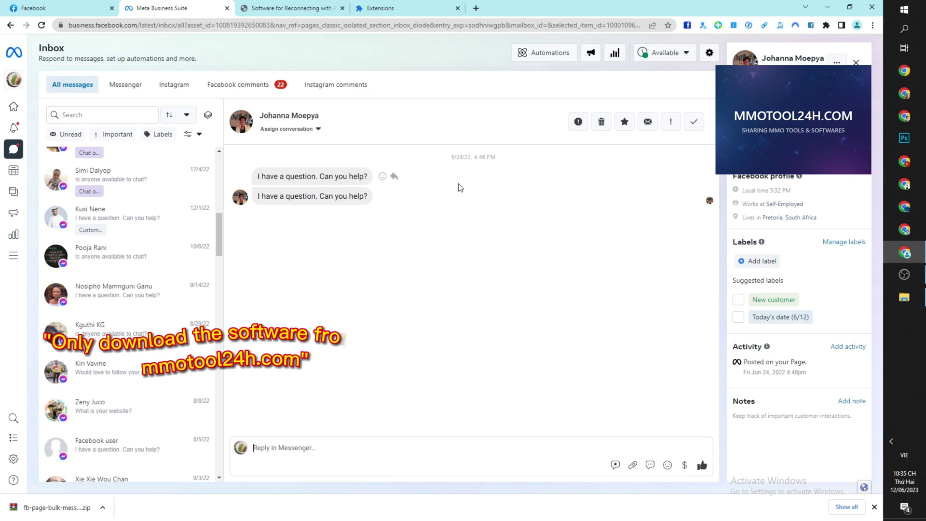
{"action": "left_click", "coordinate": [140, 226]}
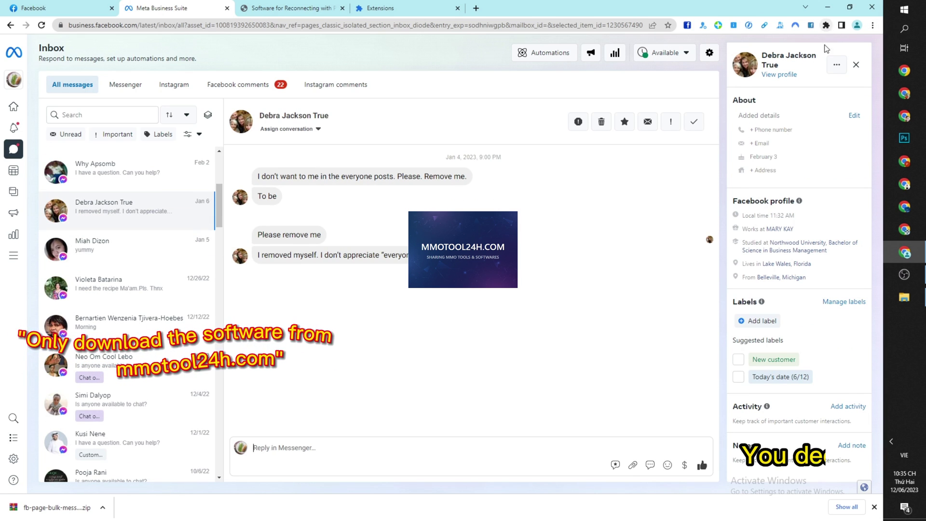
{"action": "left_click", "coordinate": [825, 25]}
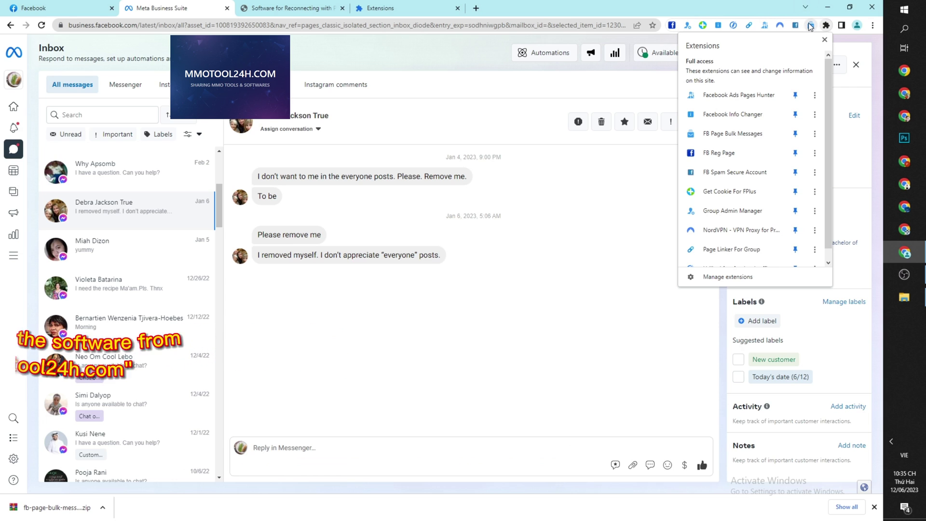
{"action": "left_click", "coordinate": [811, 26]}
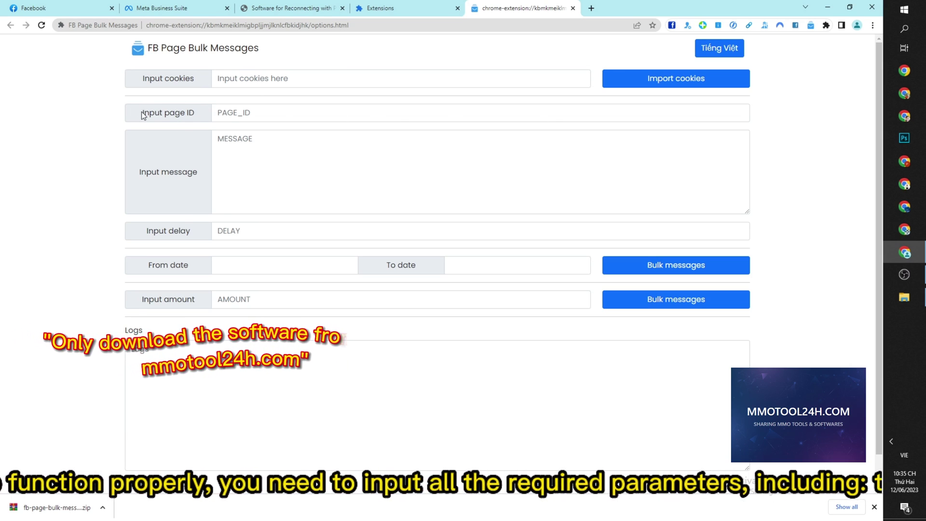
Copy the Page's asset_id number from the Meta Business Suite inbox URL.
{"action": "left_click", "coordinate": [181, 5]}
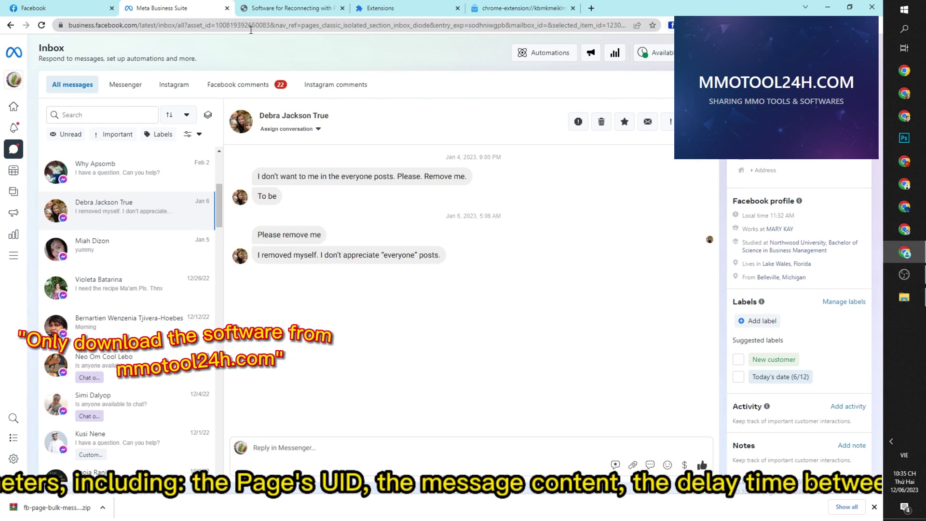
{"action": "left_click_drag", "start_coordinate": [189, 25], "coordinate": [228, 25]}
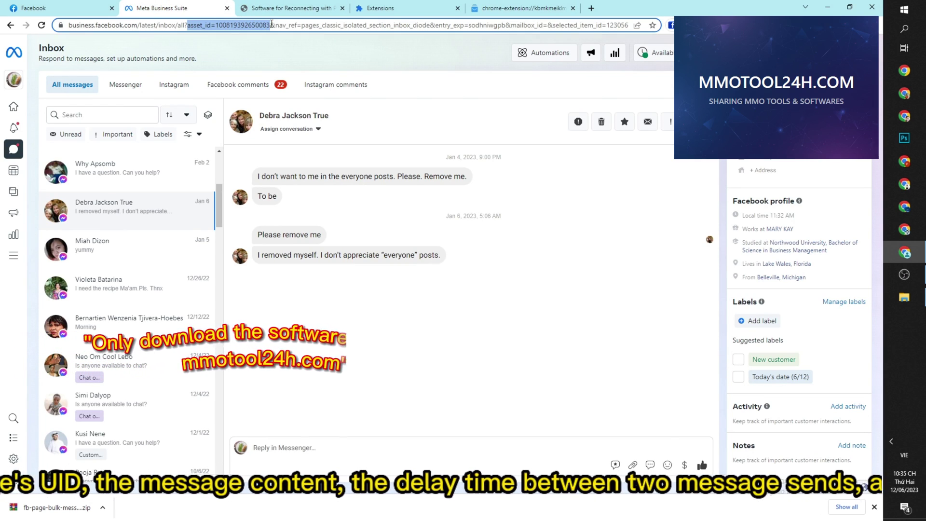
{"action": "double_click", "coordinate": [218, 25]}
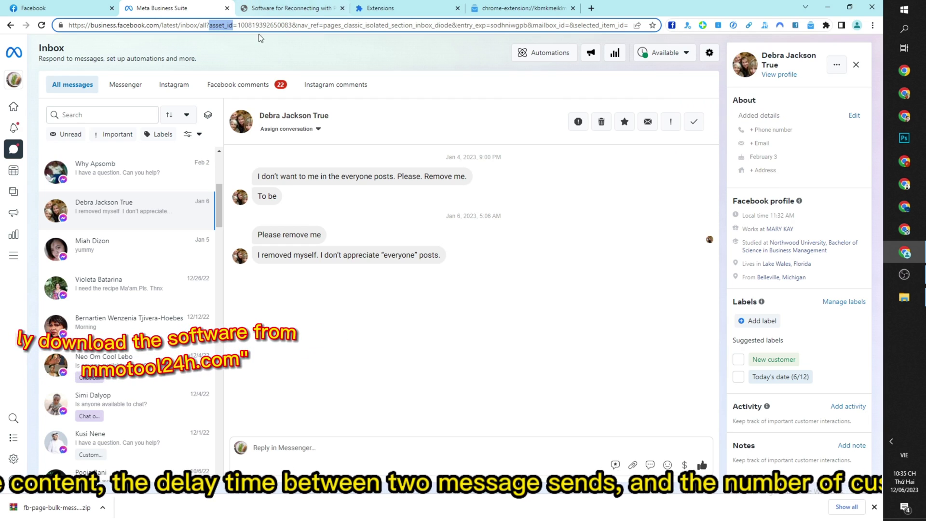
{"action": "double_click", "coordinate": [265, 25]}
{"action": "right_click", "coordinate": [268, 25]}
{"action": "left_click", "coordinate": [293, 77]}
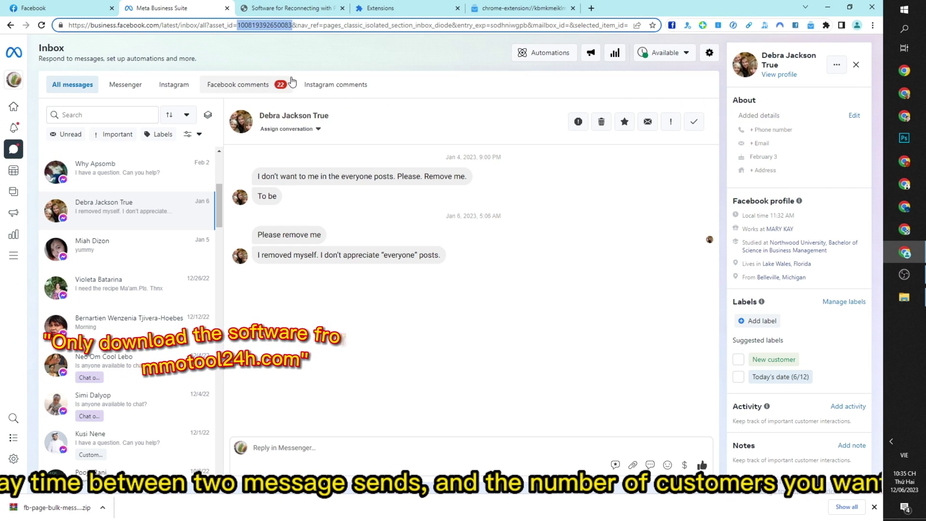
{"action": "right_click", "coordinate": [268, 25]}
{"action": "left_click", "coordinate": [289, 77]}
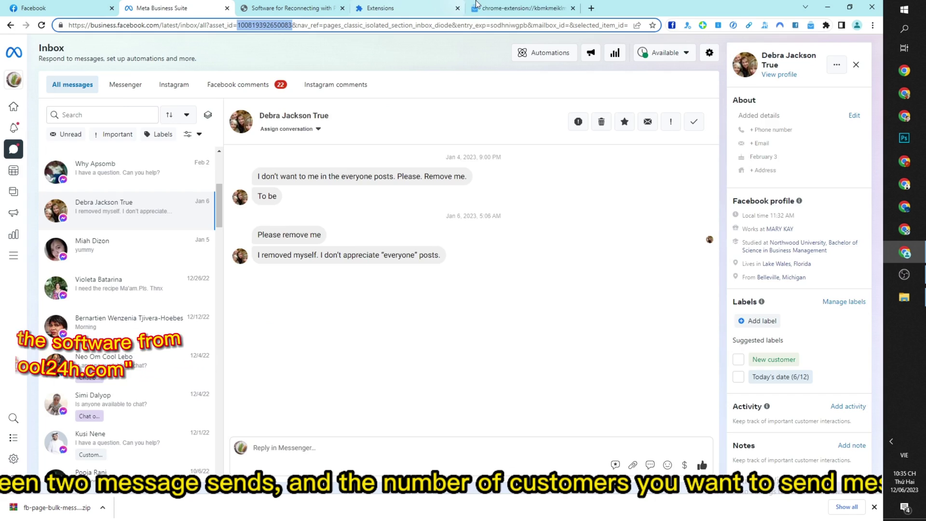
Paste the Page ID and the saved buy-1-get-1 announcement into the extension form.
{"action": "left_click", "coordinate": [476, 5]}
{"action": "left_click", "coordinate": [335, 112]}
{"action": "right_click", "coordinate": [332, 116]}
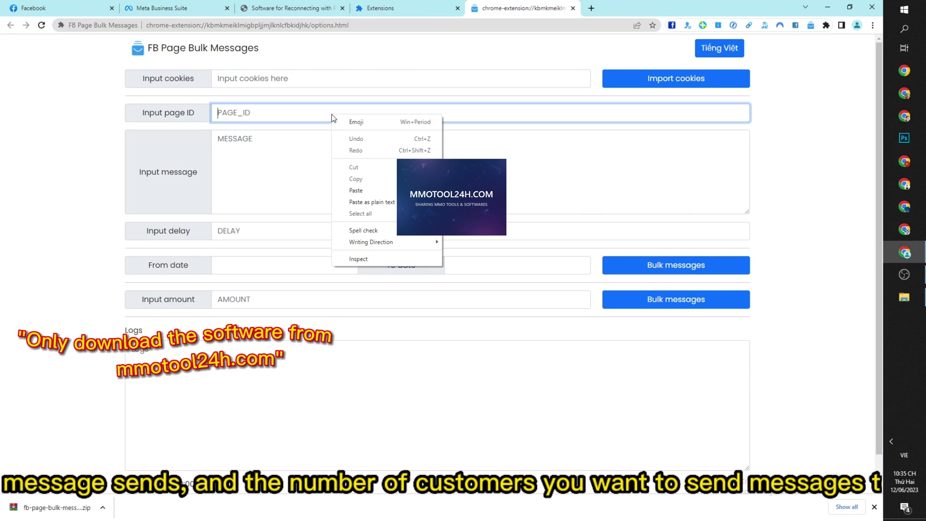
{"action": "left_click", "coordinate": [356, 190]}
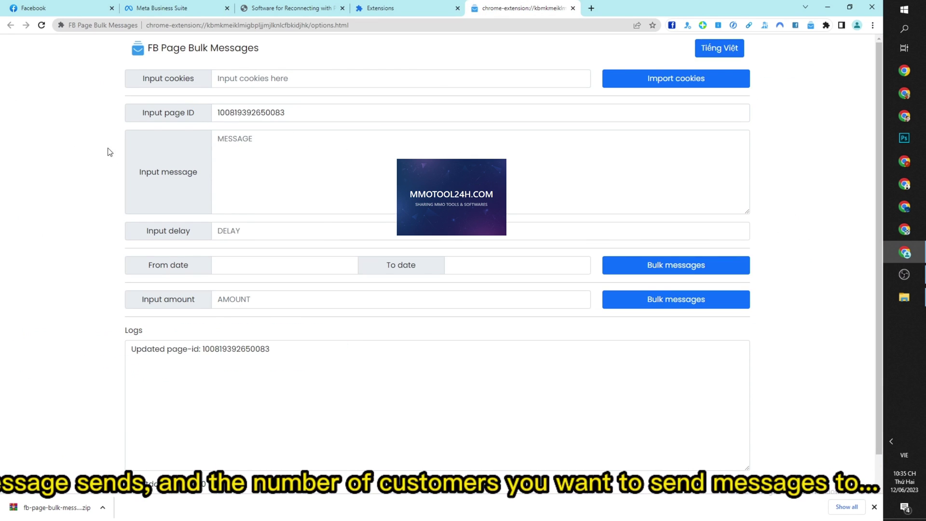
{"action": "left_click", "coordinate": [286, 168]}
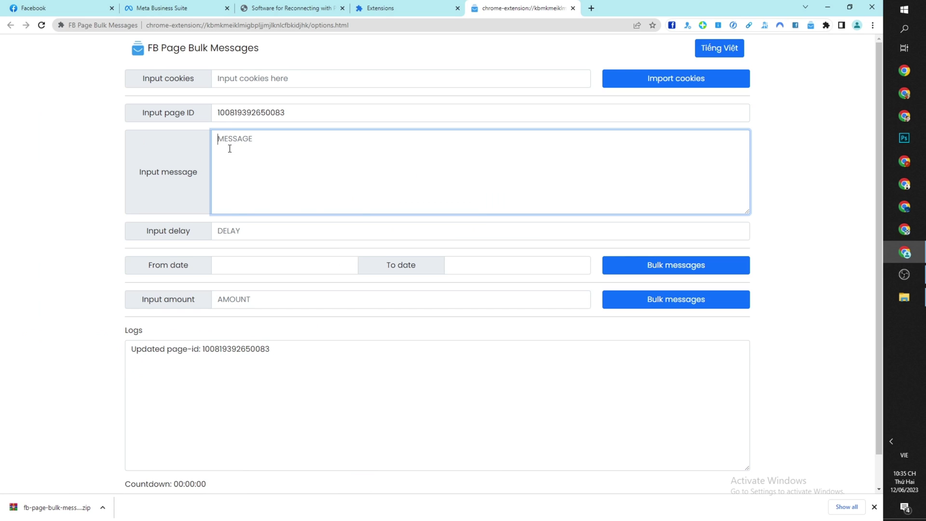
{"action": "key", "text": "super+v"}
{"action": "left_click", "coordinate": [281, 223]}
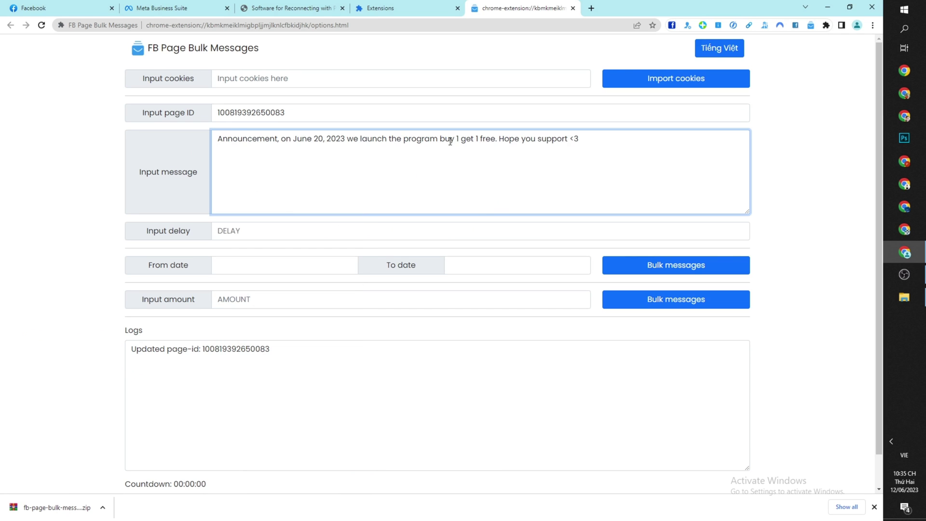
{"action": "left_click", "coordinate": [44, 146]}
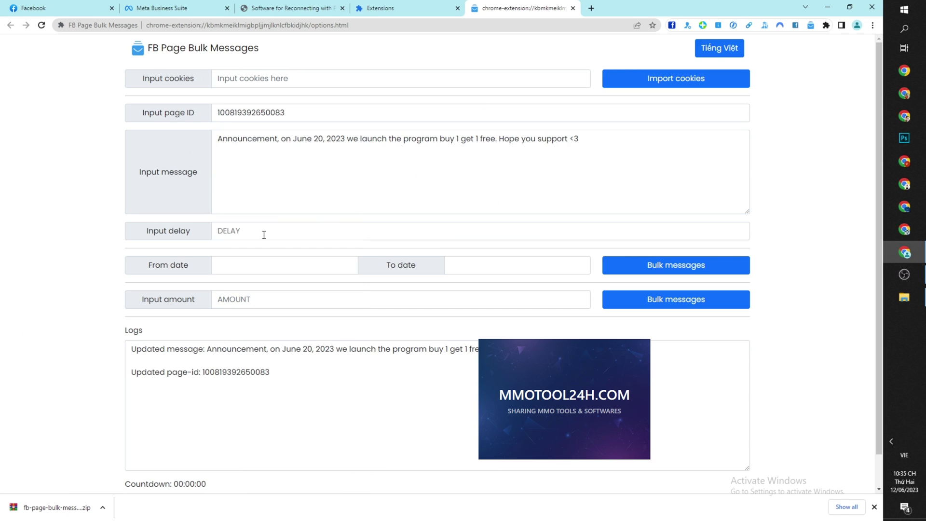
Enter a delay of 5 and an amount of 5 in the extension form.
{"action": "left_click", "coordinate": [243, 234]}
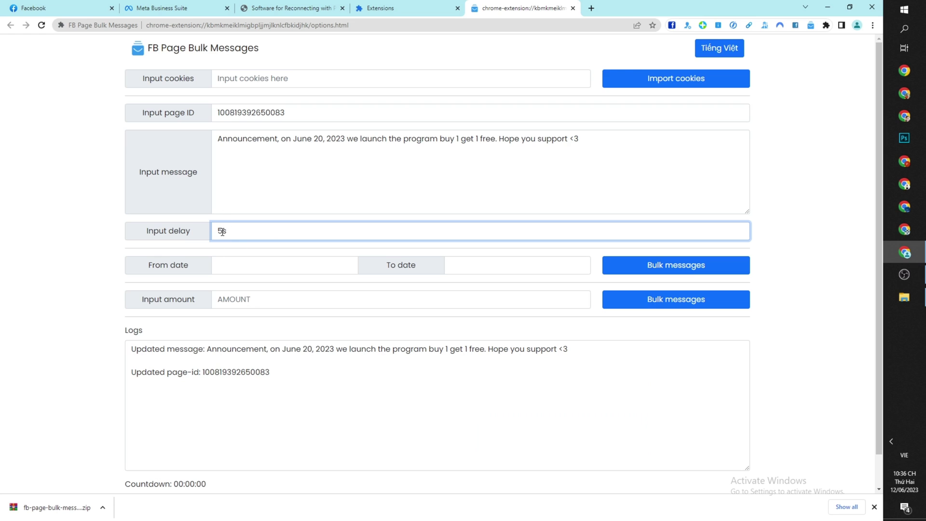
{"action": "left_click", "coordinate": [22, 257]}
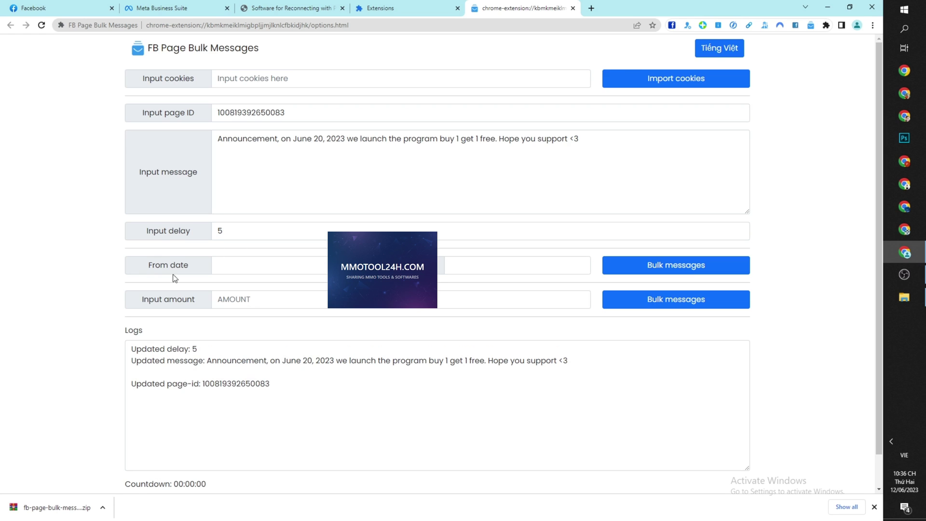
{"action": "left_click", "coordinate": [265, 269]}
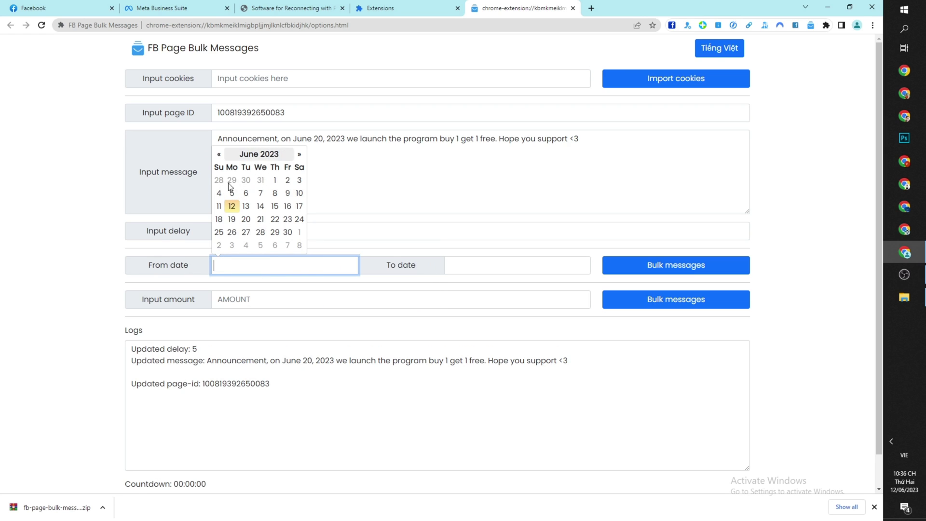
{"action": "left_click_drag", "start_coordinate": [390, 266], "coordinate": [427, 266]}
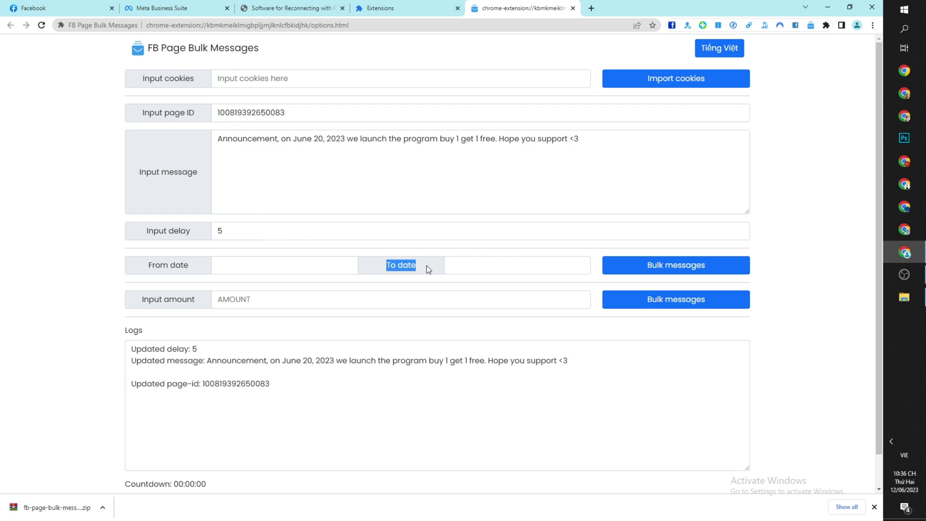
{"action": "left_click", "coordinate": [468, 265]}
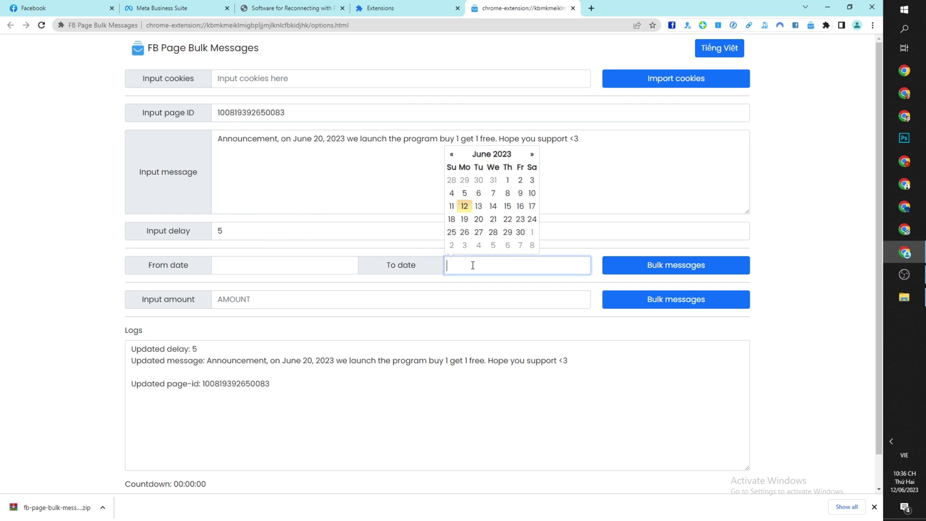
{"action": "left_click", "coordinate": [265, 297]}
{"action": "type", "text": "5"}
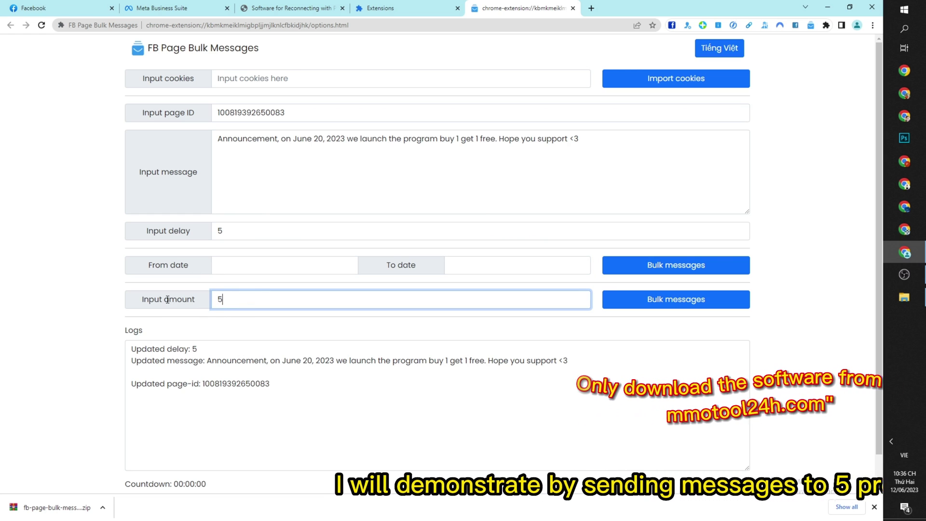
{"action": "left_click_drag", "start_coordinate": [164, 299], "coordinate": [197, 299]}
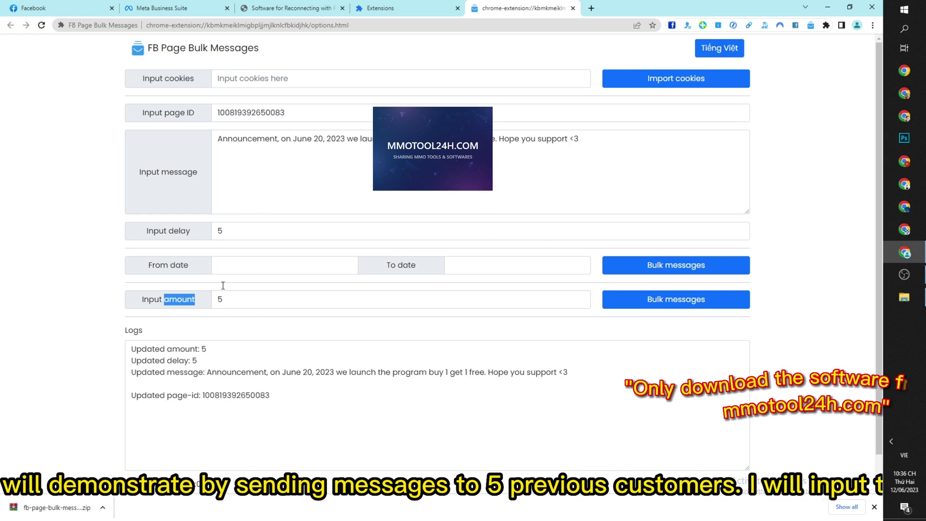
{"action": "left_click", "coordinate": [62, 303]}
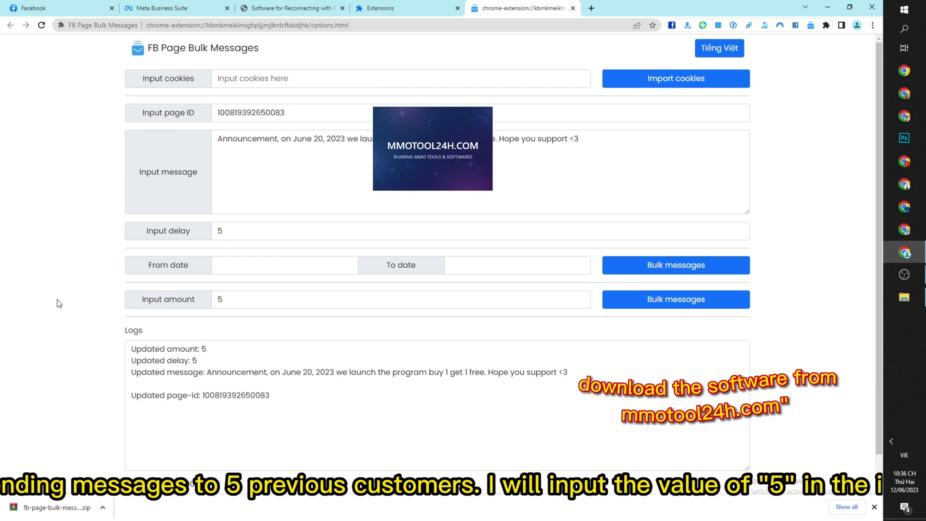
{"action": "left_click", "coordinate": [160, 8]}
Send the announcement to the 5 latest customers, logging Success: 1 | Failed: 0.
{"action": "left_click", "coordinate": [41, 25]}
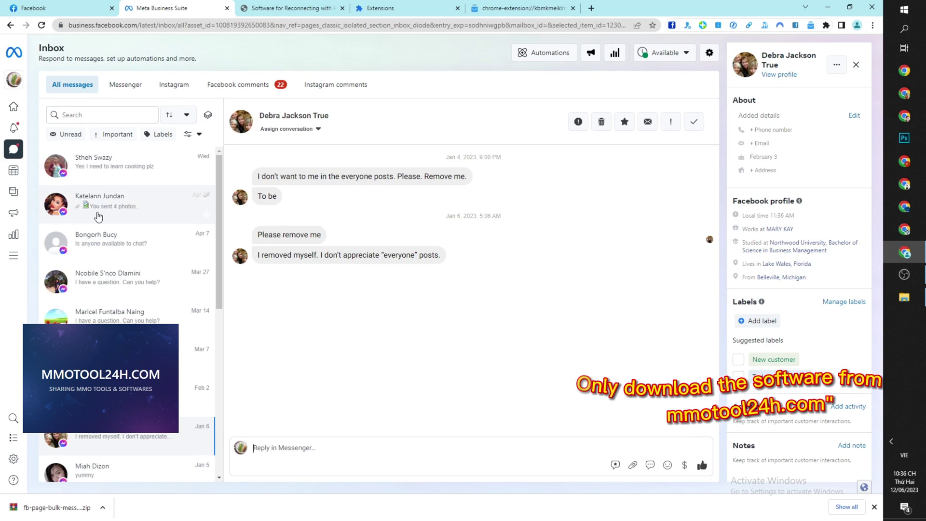
{"action": "left_click", "coordinate": [514, 6]}
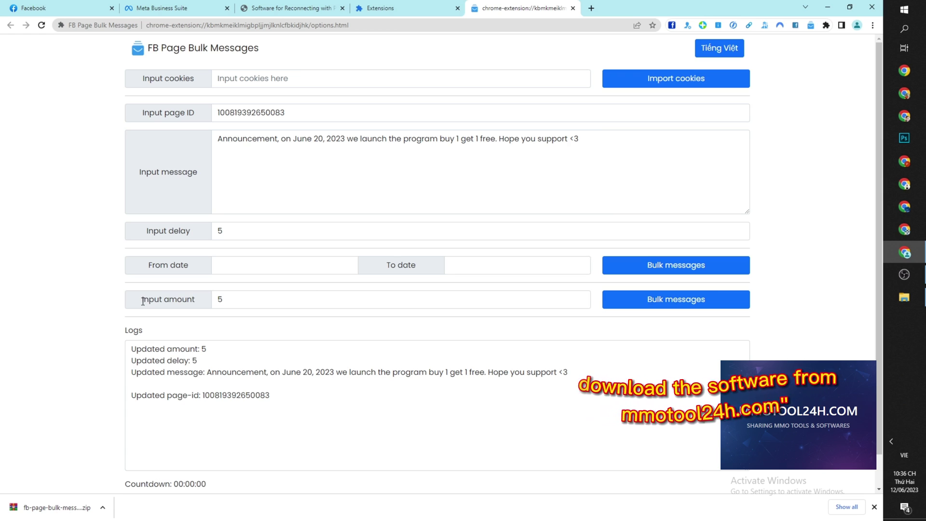
{"action": "left_click", "coordinate": [769, 331]}
{"action": "left_click", "coordinate": [673, 302]}
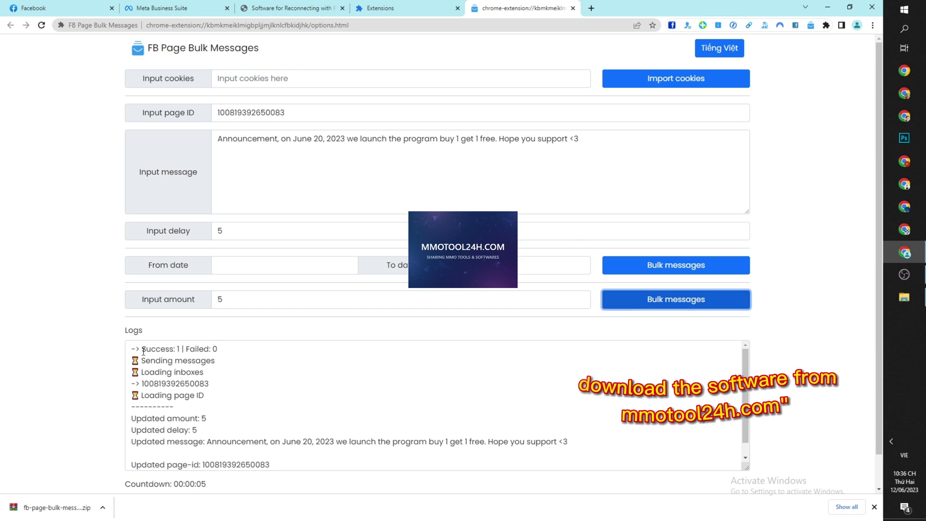
{"action": "left_click_drag", "start_coordinate": [143, 351], "coordinate": [189, 349]}
Confirm the first customer conversation received the announcement, then check the updated success count in the log.
{"action": "left_click", "coordinate": [162, 7]}
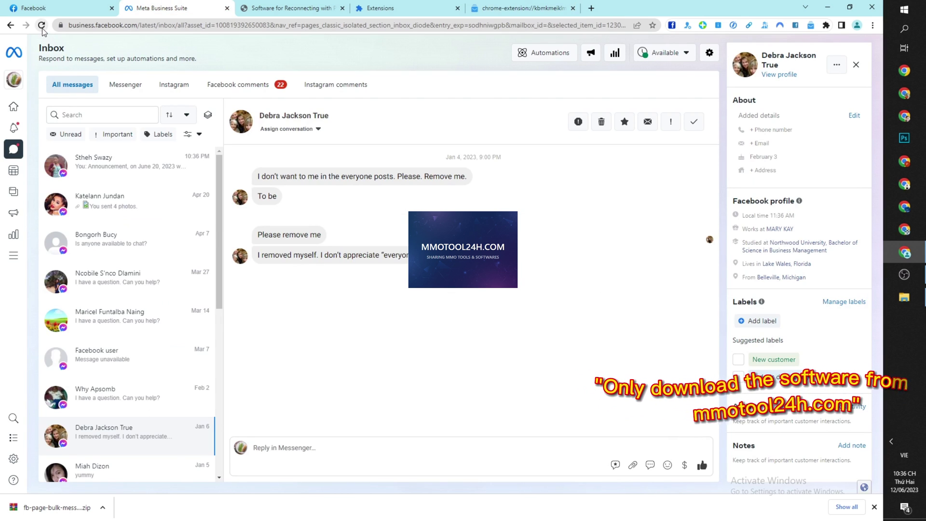
{"action": "left_click", "coordinate": [134, 178]}
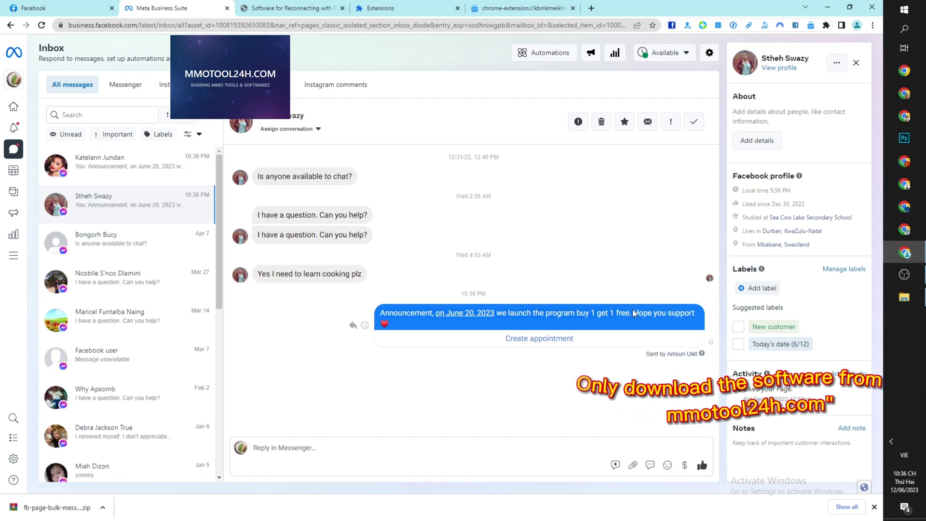
{"action": "left_click", "coordinate": [482, 8]}
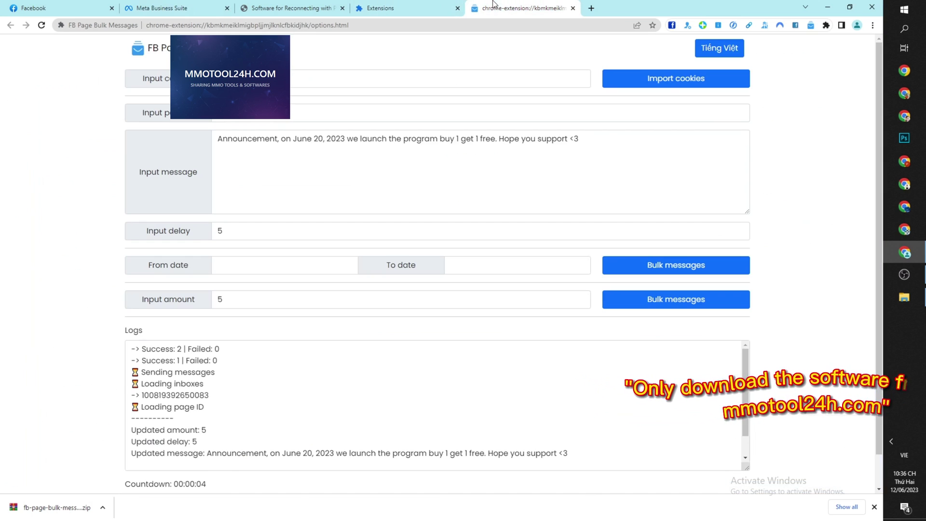
{"action": "left_click_drag", "start_coordinate": [145, 348], "coordinate": [194, 346]}
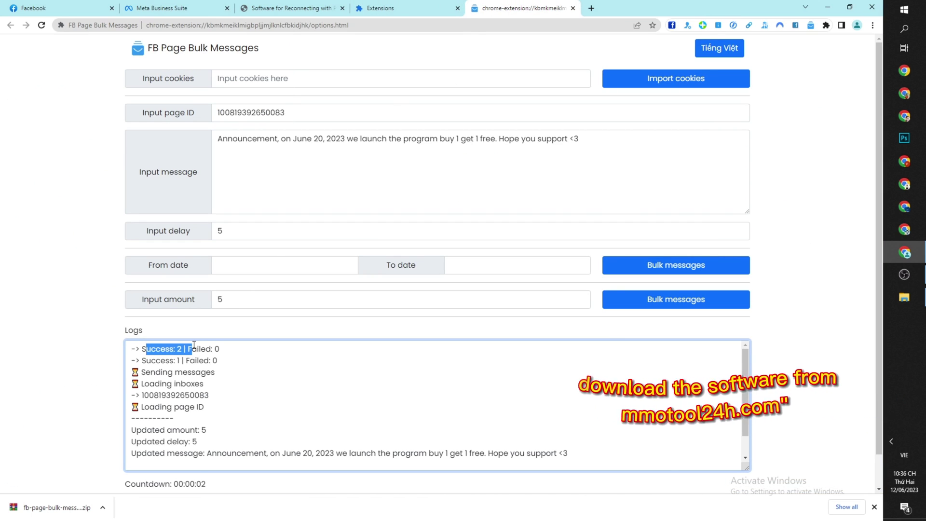
Check the next few customer conversations in the inbox to confirm the announcement arrived.
{"action": "left_click", "coordinate": [141, 7]}
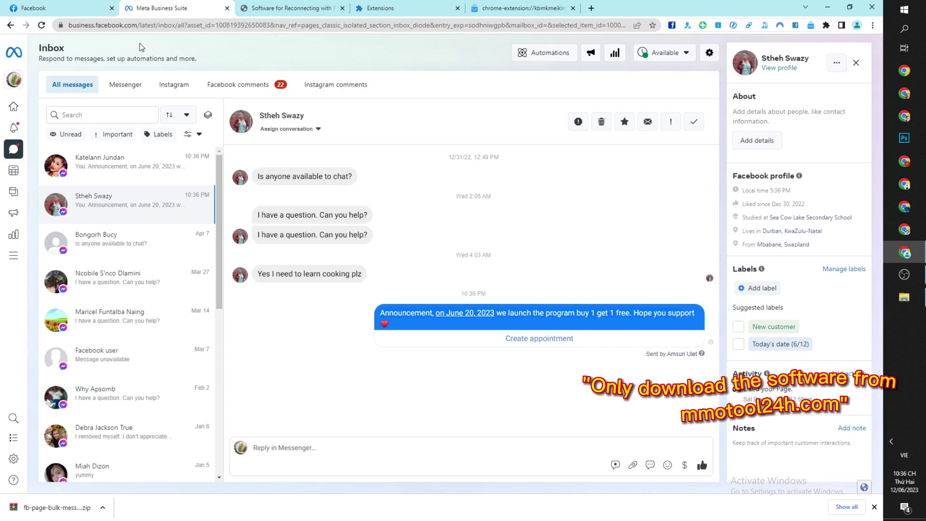
{"action": "left_click", "coordinate": [122, 179]}
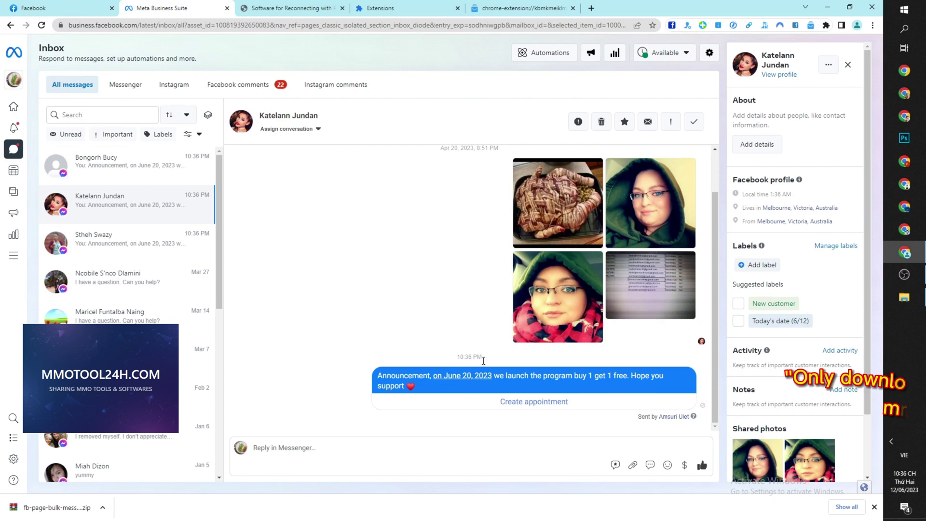
{"action": "left_click", "coordinate": [118, 163]}
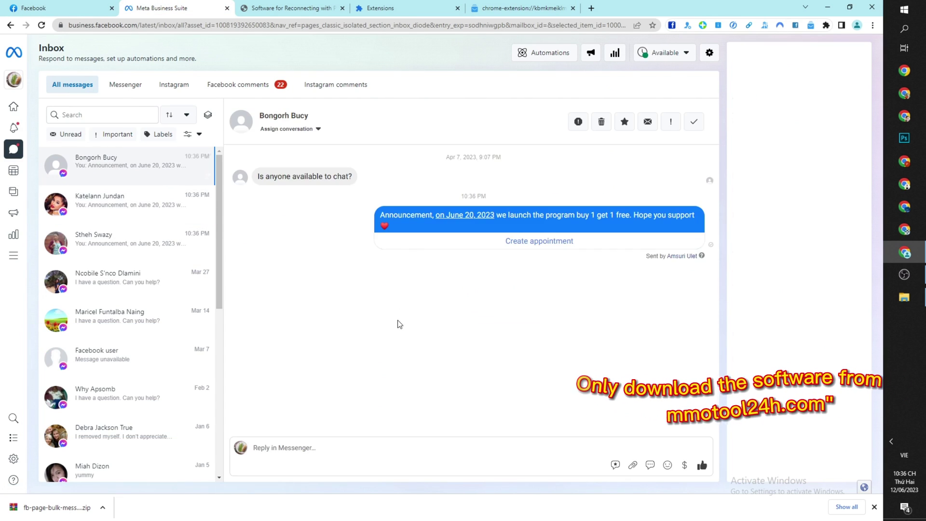
{"action": "left_click", "coordinate": [124, 207]}
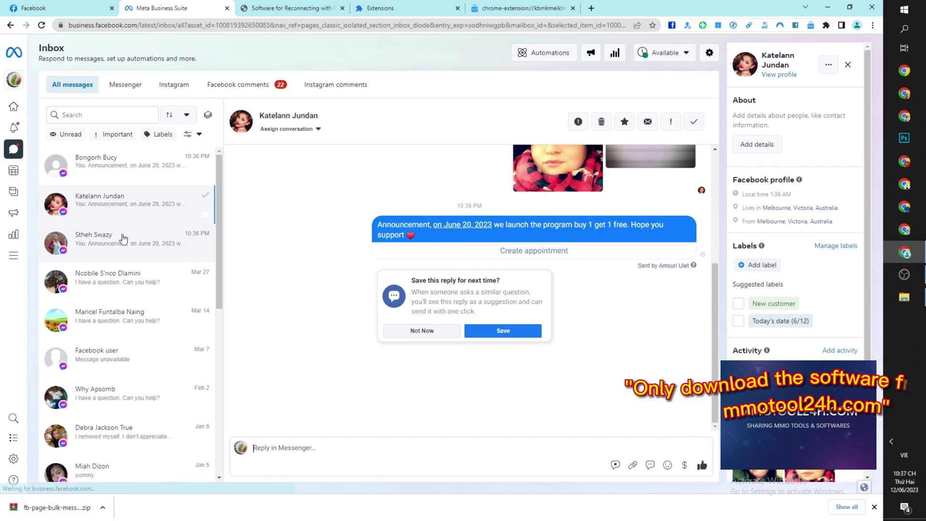
{"action": "left_click", "coordinate": [519, 8]}
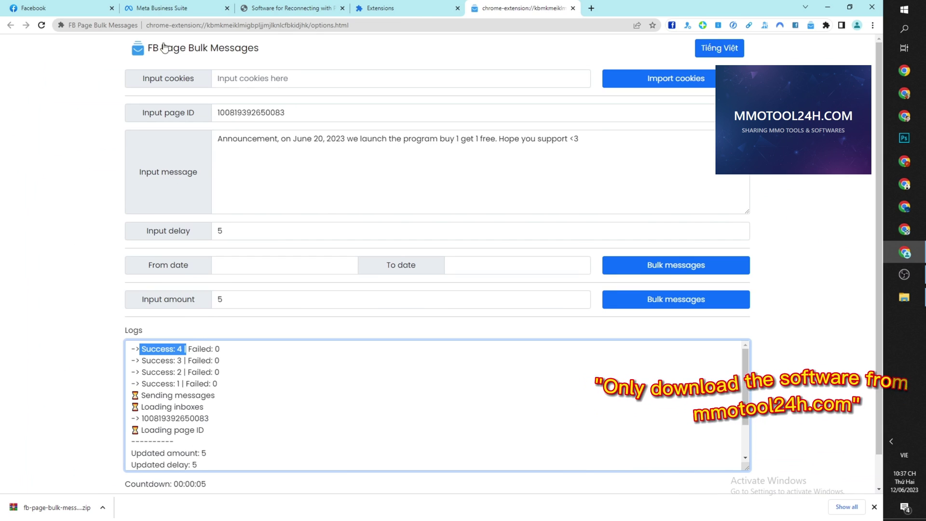
Verify the newest conversation and watch the log finish with Done, Success: 5 | Failed: 0.
{"action": "left_click", "coordinate": [161, 7]}
{"action": "left_click", "coordinate": [132, 172]}
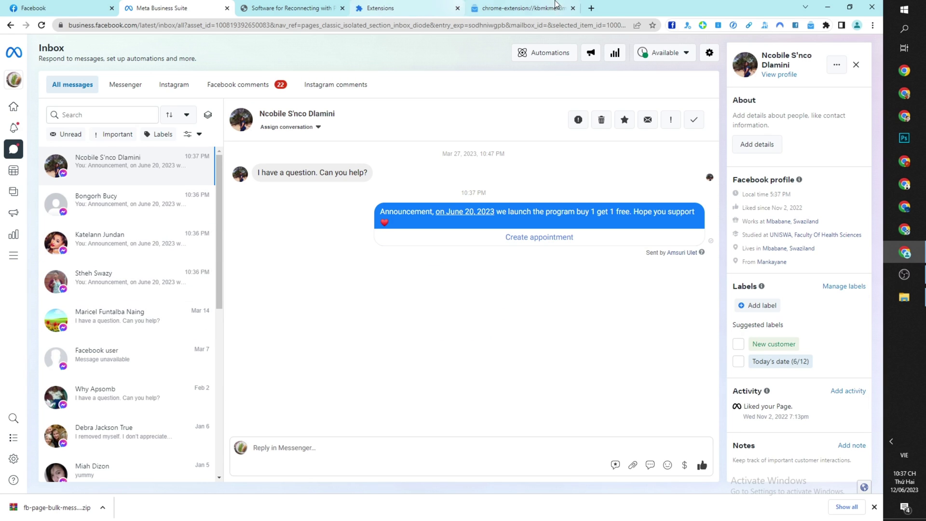
{"action": "left_click", "coordinate": [555, 4]}
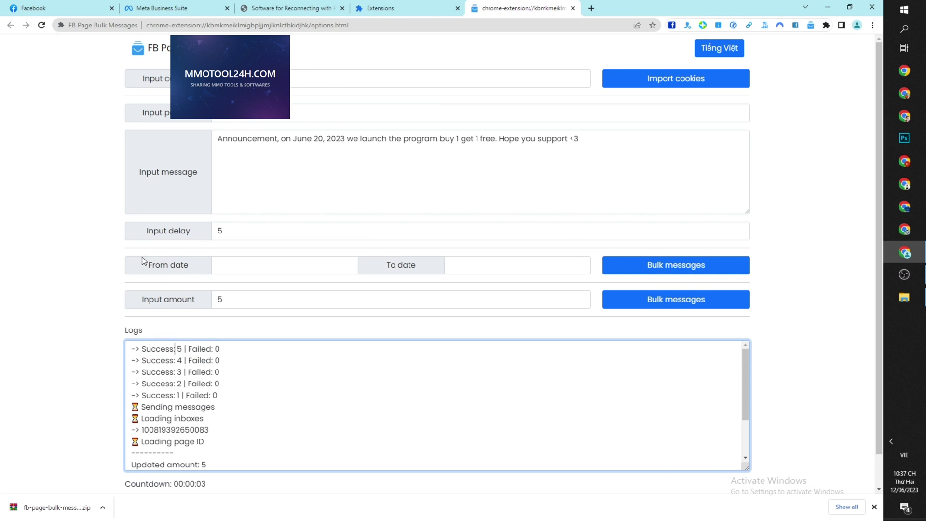
{"action": "left_click", "coordinate": [155, 7]}
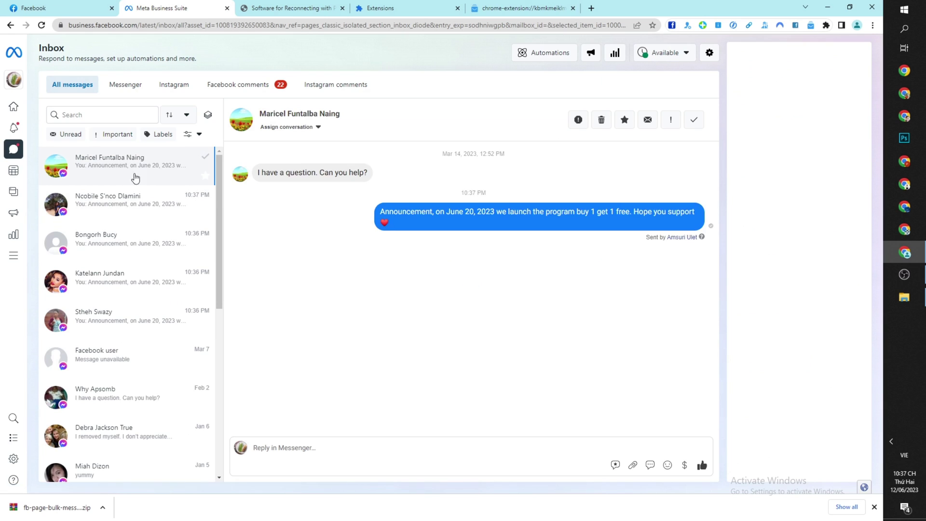
{"action": "left_click", "coordinate": [521, 8]}
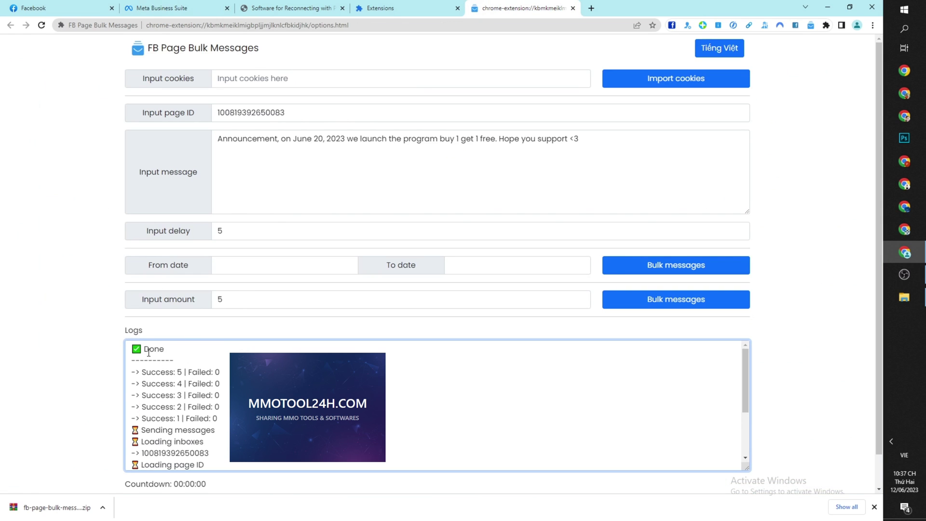
{"action": "left_click", "coordinate": [69, 225]}
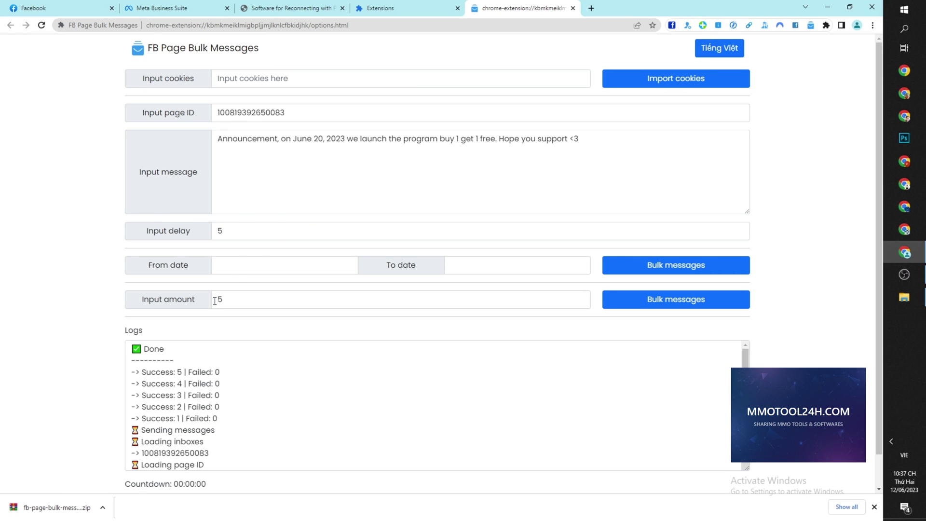
Start the From date entry, then scroll the inbox down to older 2022 conversations without the announcement.
{"action": "left_click", "coordinate": [241, 265]}
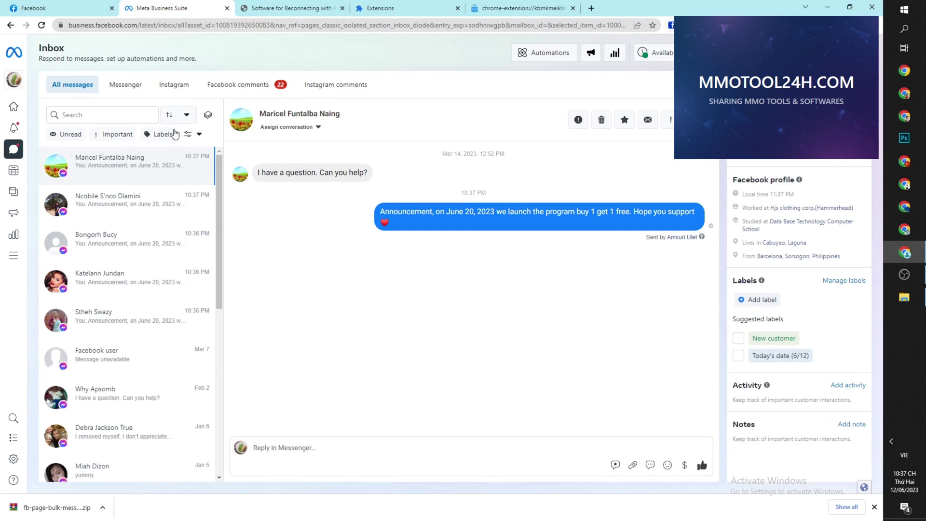
{"action": "scroll", "coordinate": [164, 334], "scroll_direction": "down", "scroll_amount": 8}
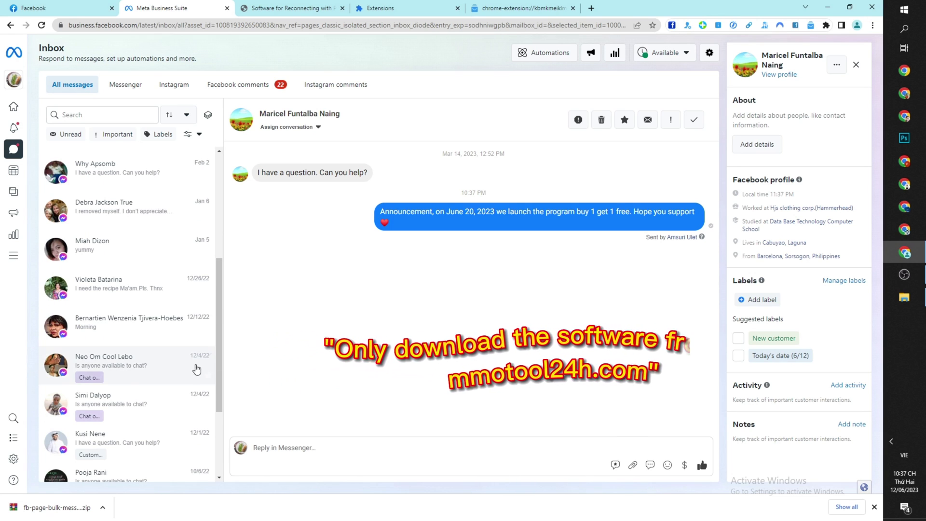
{"action": "scroll", "coordinate": [196, 369], "scroll_direction": "down", "scroll_amount": 3}
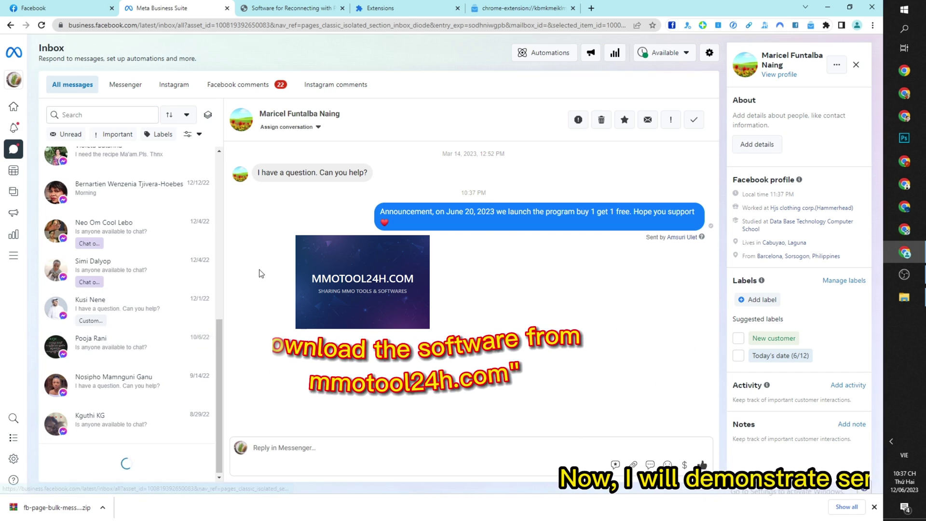
{"action": "scroll", "coordinate": [155, 254], "scroll_direction": "up", "scroll_amount": 5}
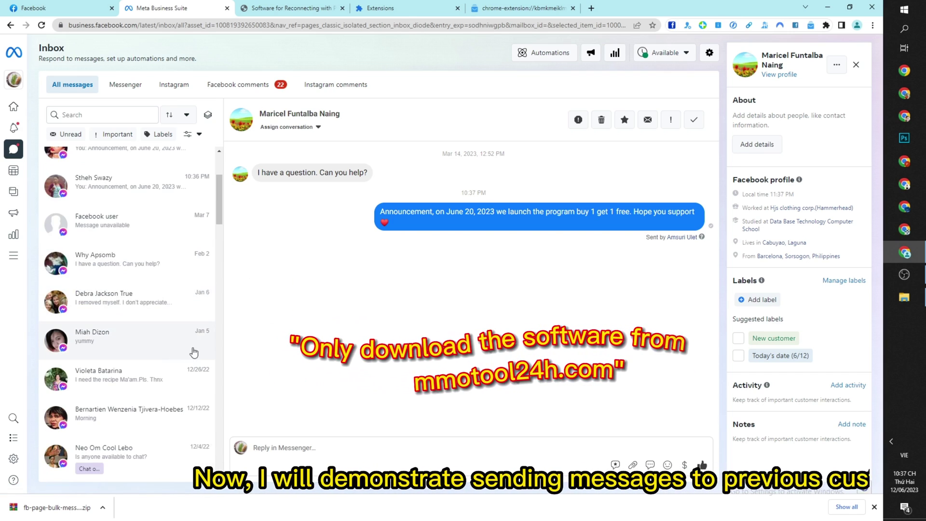
{"action": "scroll", "coordinate": [191, 353], "scroll_direction": "down", "scroll_amount": 5}
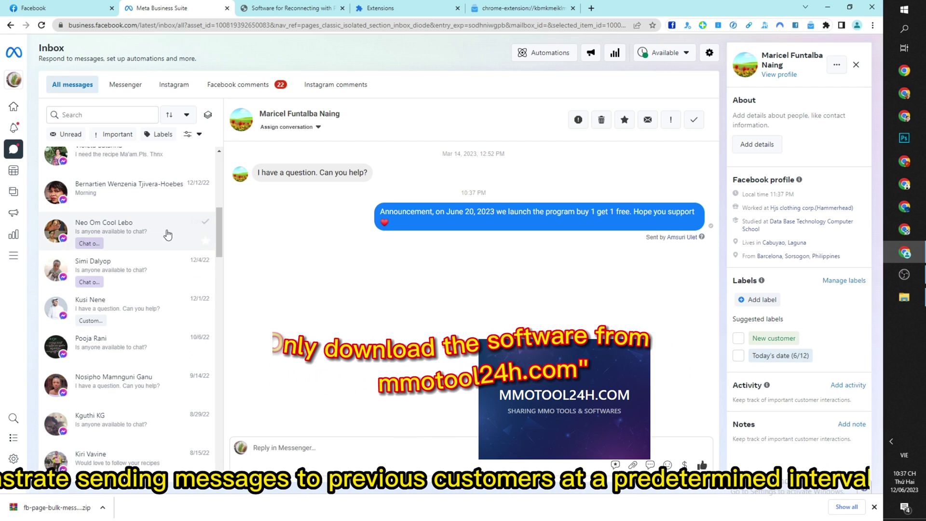
Set the bulk sender's date range from 12/04/2022 to 12/06/2023.
{"action": "left_click", "coordinate": [516, 5]}
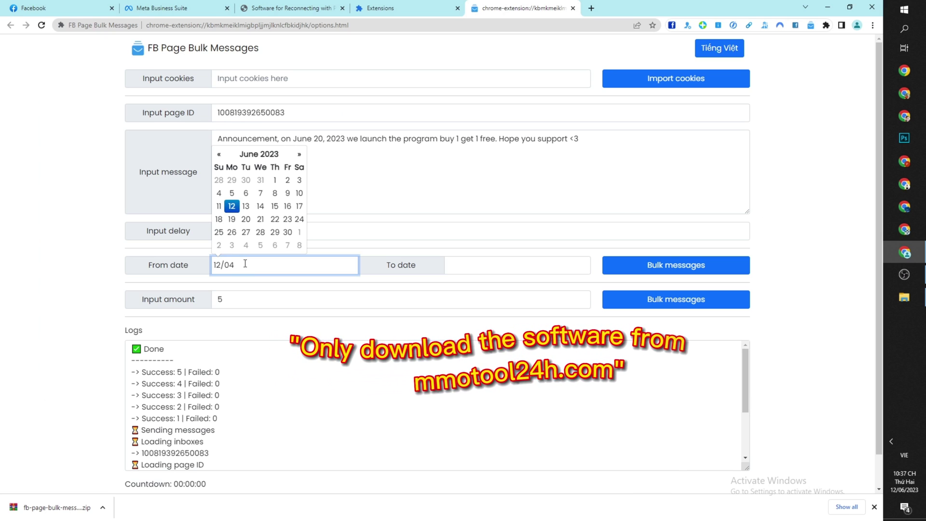
{"action": "type", "text": "/2022"}
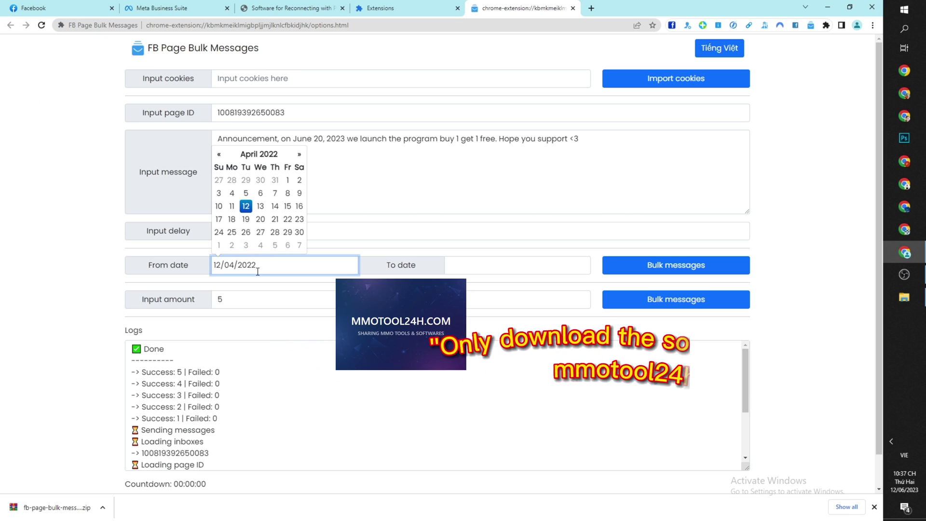
{"action": "key", "text": "Return"}
{"action": "left_click_drag", "start_coordinate": [282, 358], "coordinate": [153, 345]}
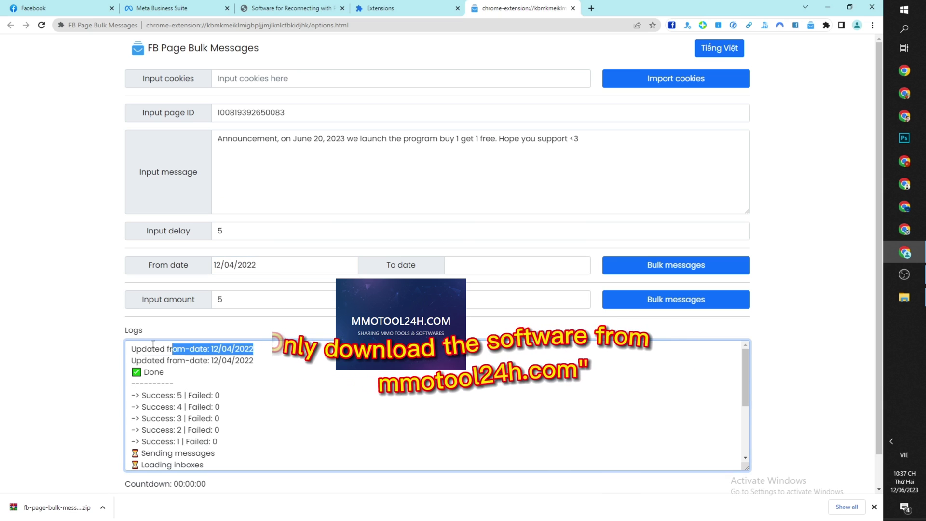
{"action": "left_click", "coordinate": [493, 265]}
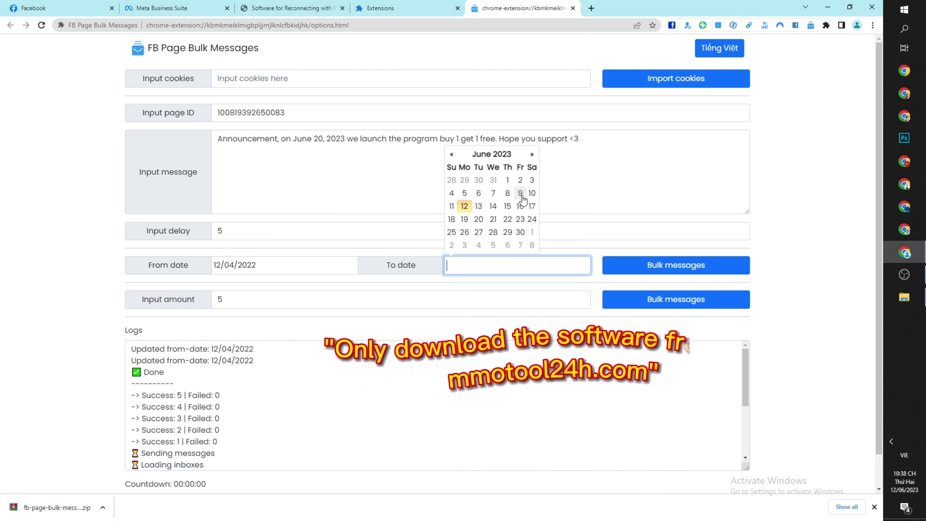
{"action": "left_click", "coordinate": [464, 206]}
{"action": "left_click_drag", "start_coordinate": [489, 265], "coordinate": [458, 263]}
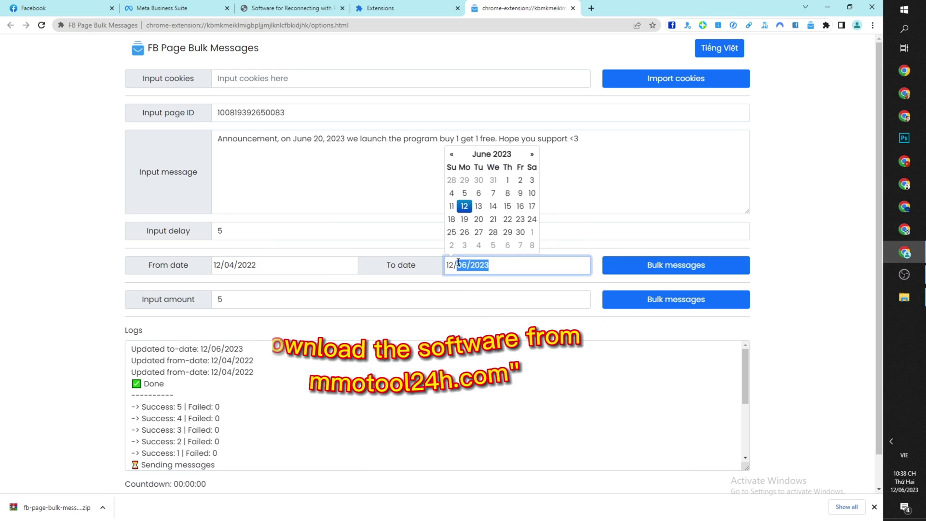
{"action": "key", "text": "Escape"}
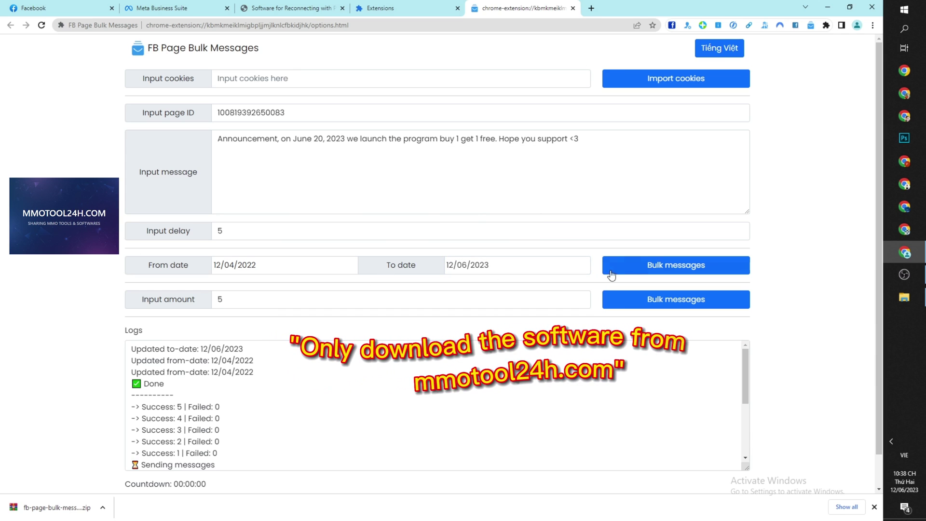
Send the announcement for that date range and confirm the first log result: Success: 0 | Failed: 1.
{"action": "left_click", "coordinate": [652, 269]}
{"action": "left_click_drag", "start_coordinate": [208, 350], "coordinate": [140, 349]}
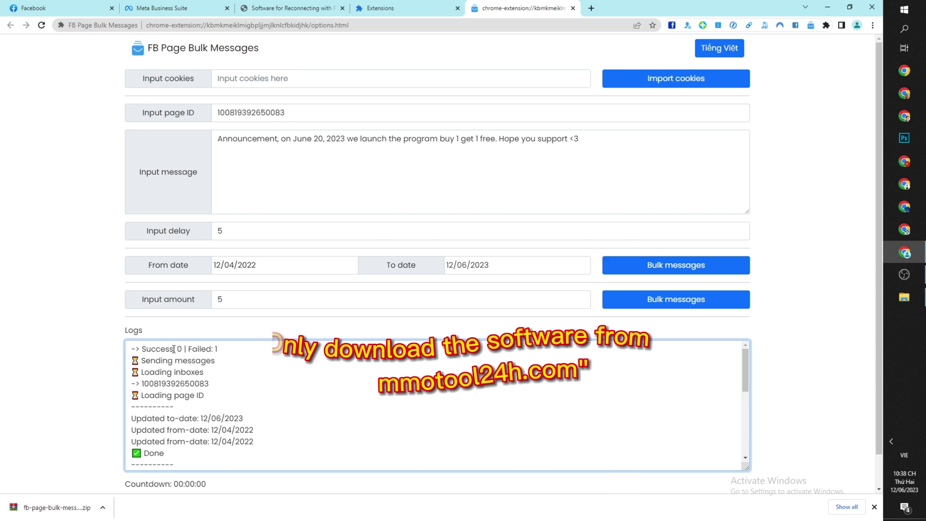
{"action": "left_click_drag", "start_coordinate": [197, 349], "coordinate": [157, 348]}
{"action": "left_click", "coordinate": [243, 353]}
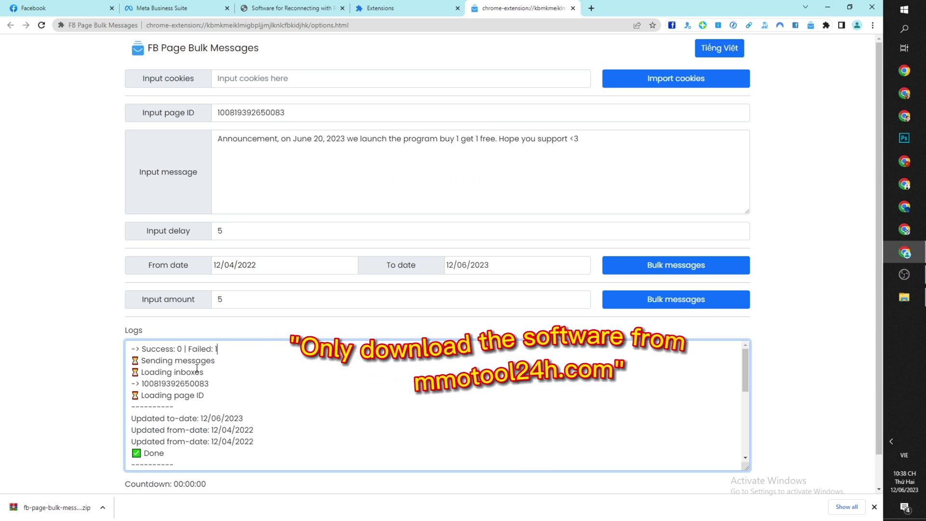
{"action": "left_click_drag", "start_coordinate": [170, 347], "coordinate": [194, 348]}
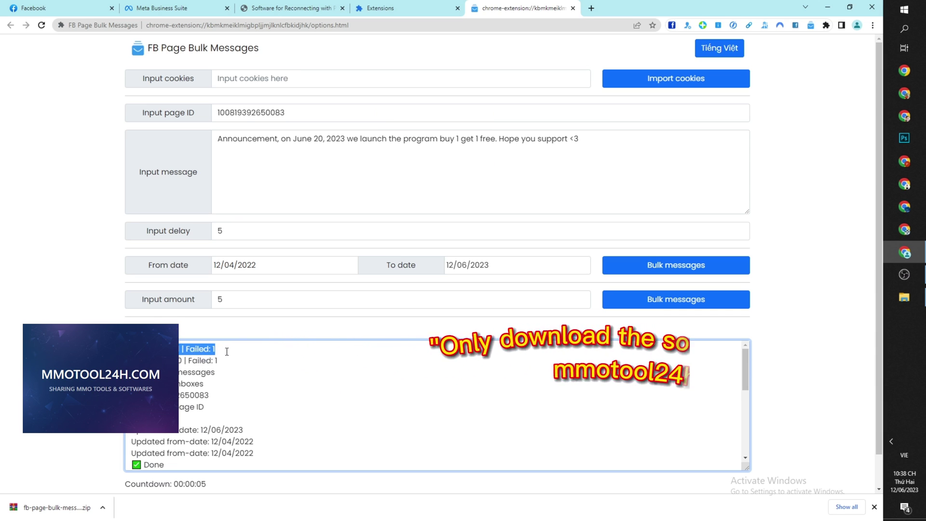
{"action": "left_click", "coordinate": [161, 8]}
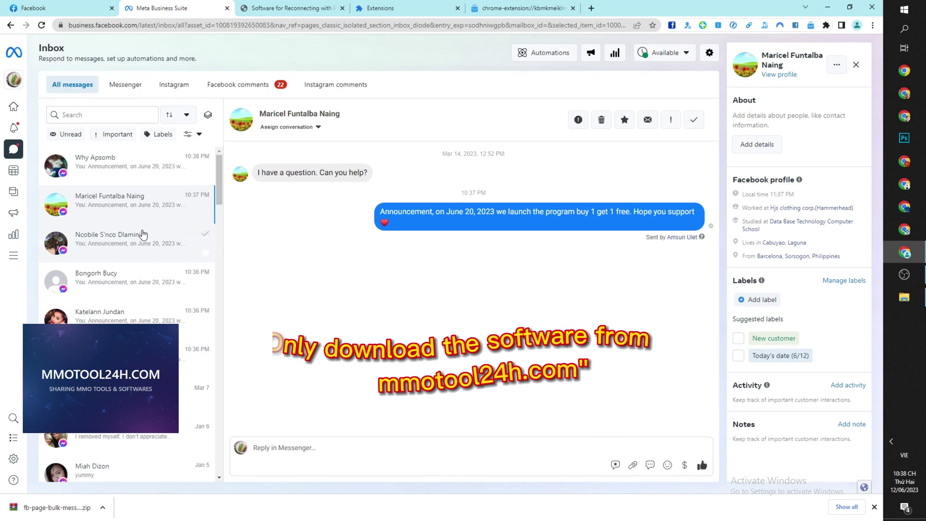
Reload the inbox, confirm the June 20 announcement in the newest conversations, and check progress.
{"action": "left_click", "coordinate": [140, 166]}
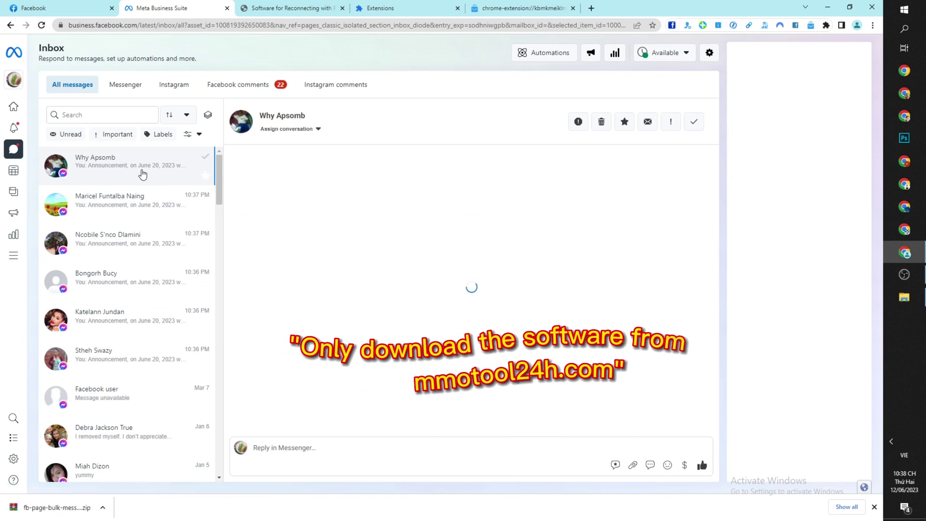
{"action": "left_click", "coordinate": [47, 26]}
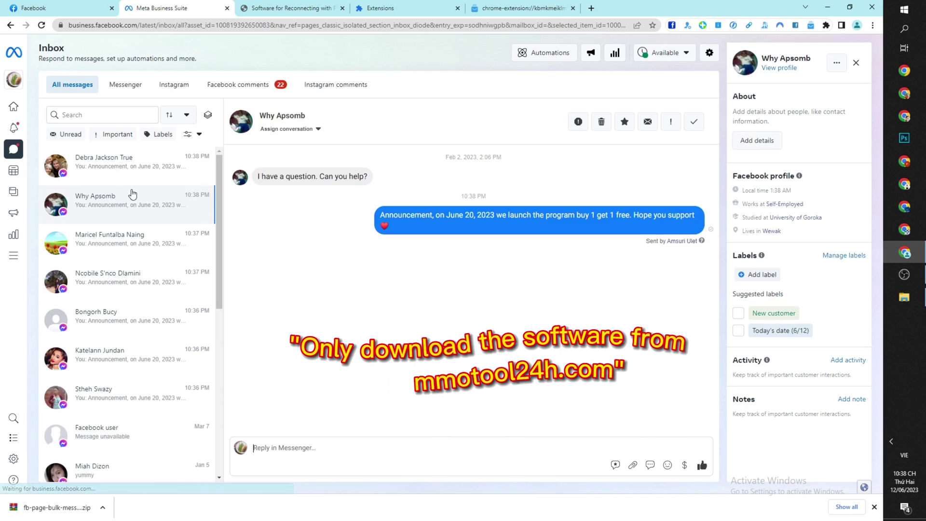
{"action": "left_click", "coordinate": [128, 173]}
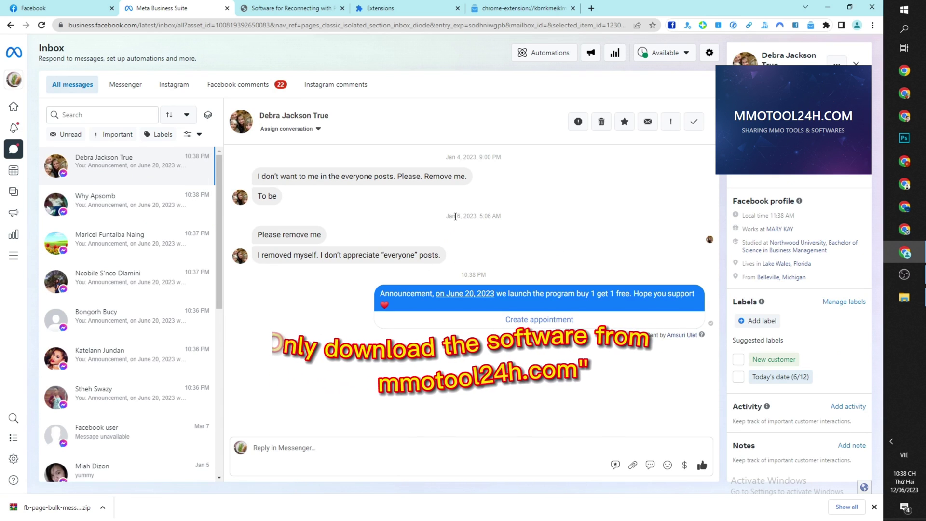
{"action": "left_click", "coordinate": [42, 171]}
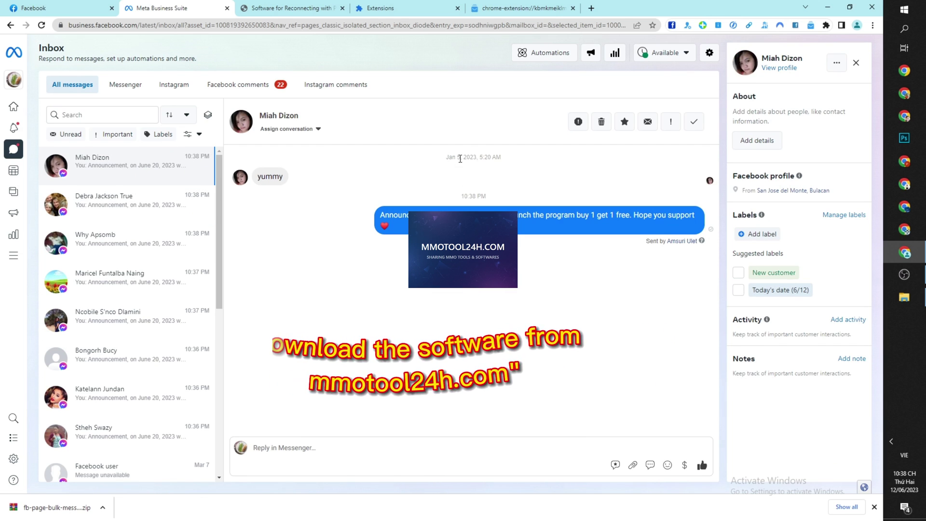
{"action": "left_click", "coordinate": [501, 8]}
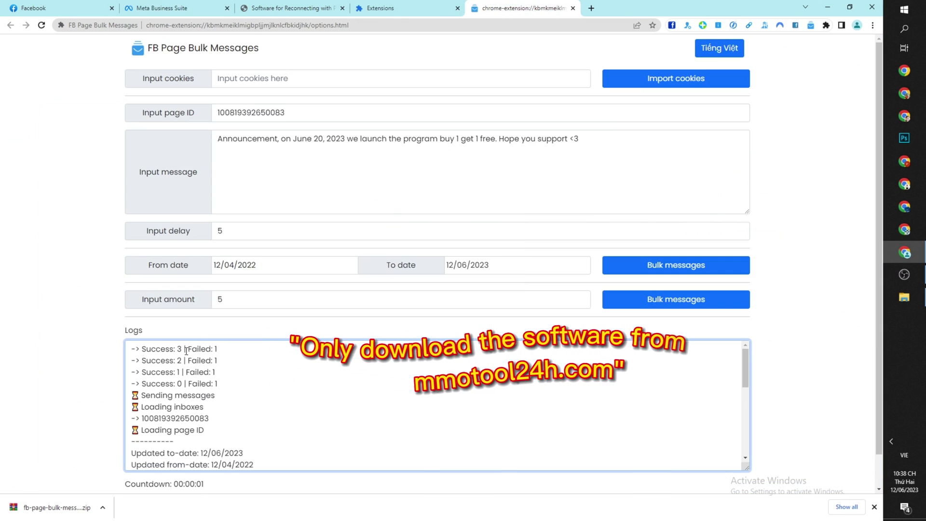
Verify delivery in further newly messaged conversations, reloading the inbox and rechecking the send log.
{"action": "left_click", "coordinate": [148, 6]}
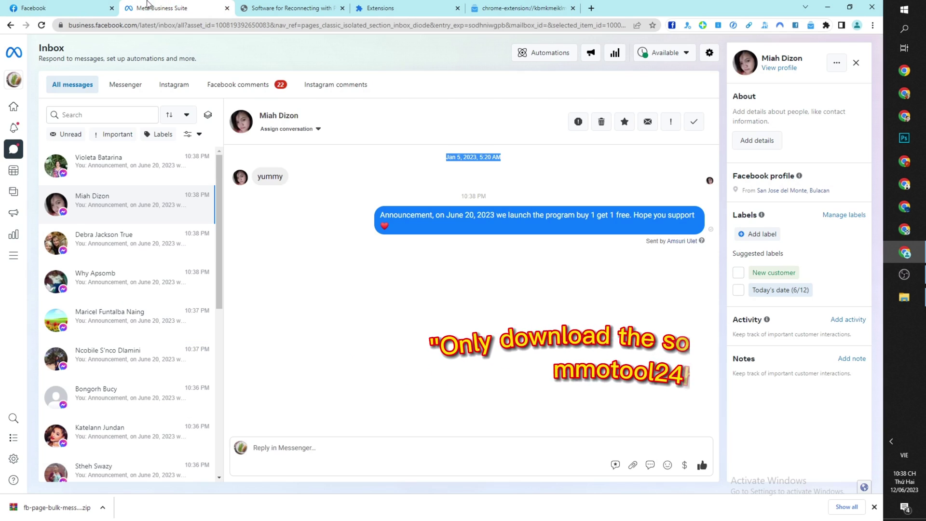
{"action": "left_click", "coordinate": [164, 238]}
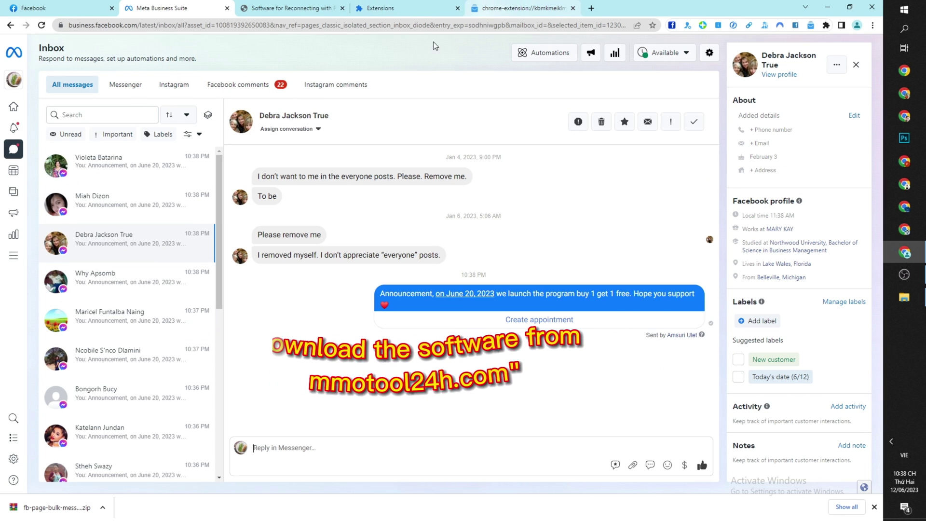
{"action": "left_click", "coordinate": [128, 157]}
{"action": "left_click", "coordinate": [483, 4]}
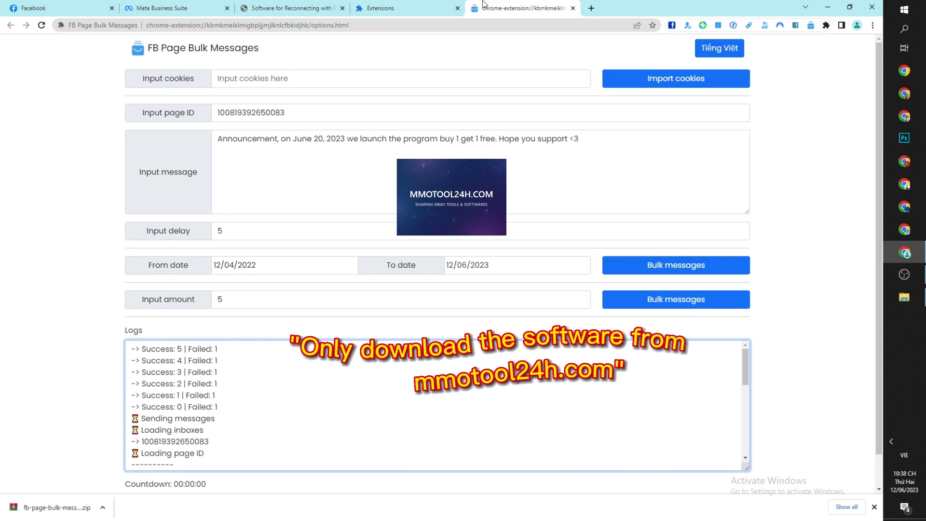
{"action": "left_click", "coordinate": [179, 7]}
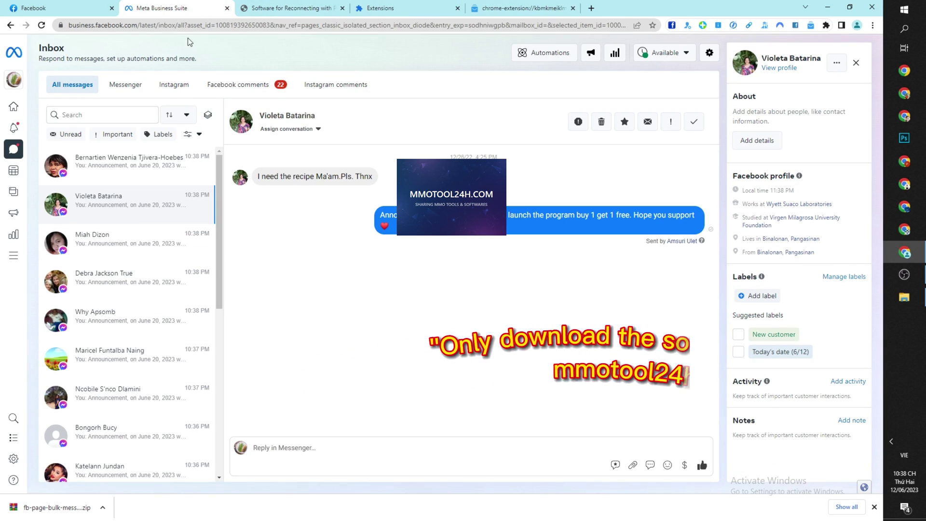
{"action": "left_click", "coordinate": [116, 170]}
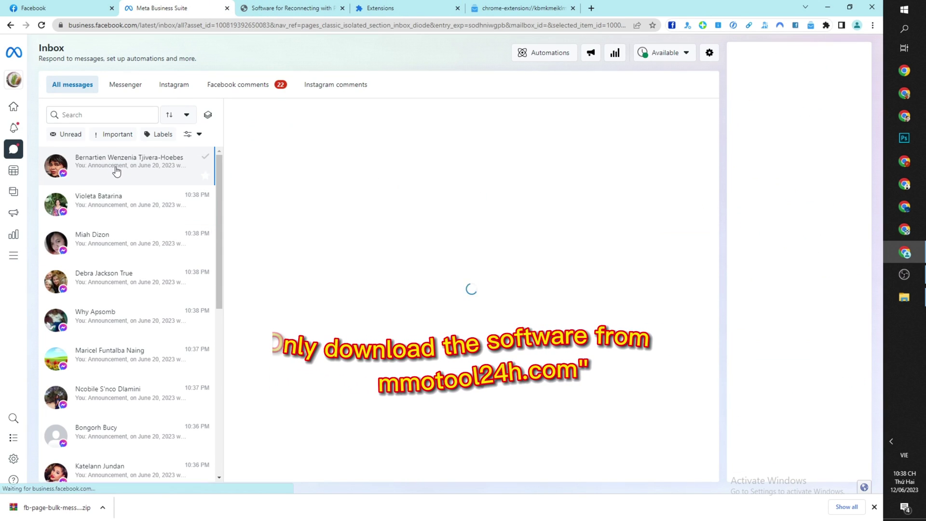
{"action": "left_click", "coordinate": [42, 27]}
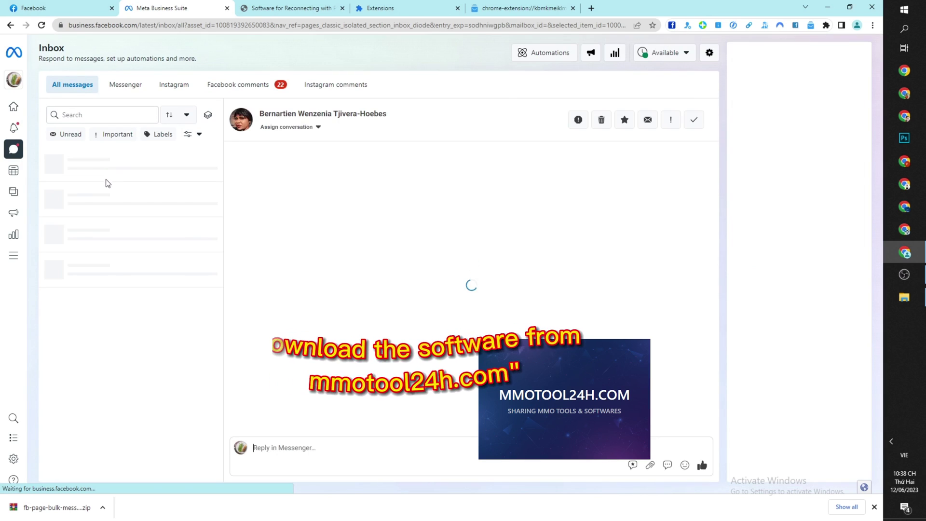
{"action": "left_click", "coordinate": [530, 7]}
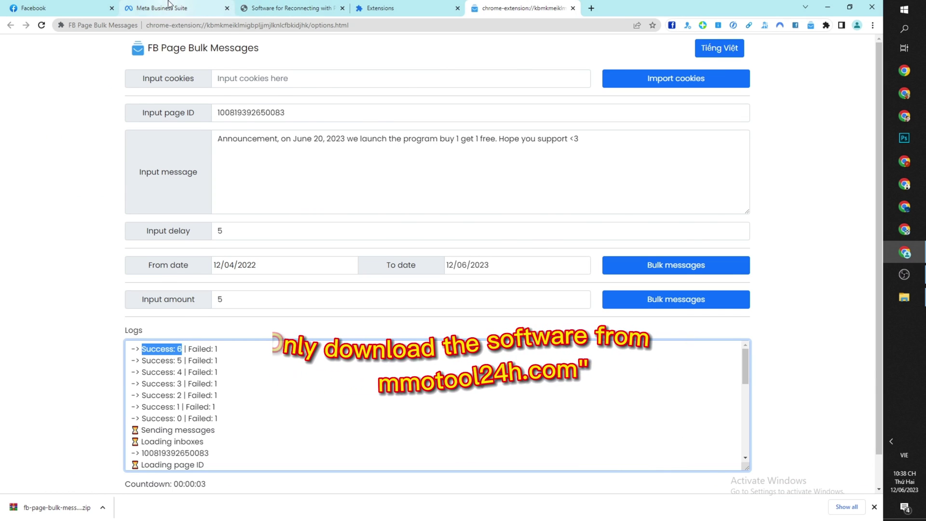
Check another recipient's conversation, noting their earlier message date, then the latest success count.
{"action": "left_click", "coordinate": [161, 8]}
{"action": "left_click", "coordinate": [124, 166]}
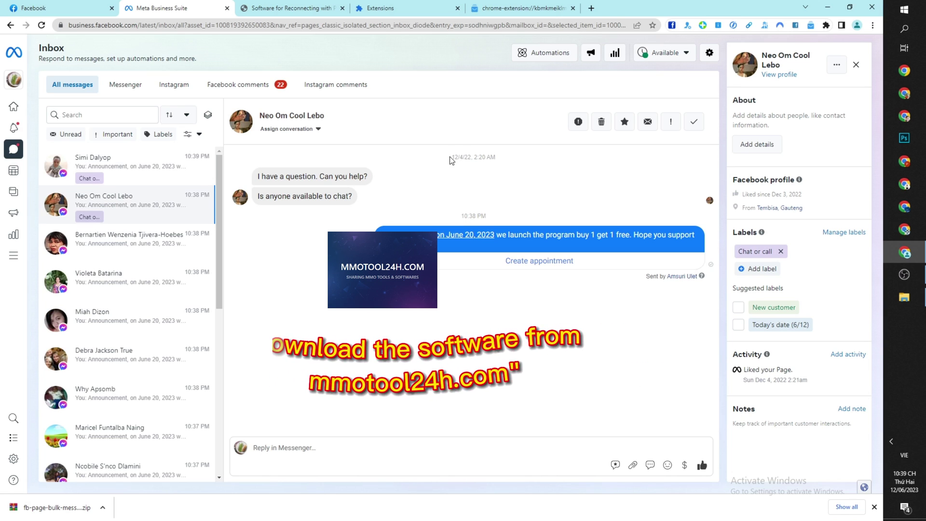
{"action": "left_click", "coordinate": [145, 177]}
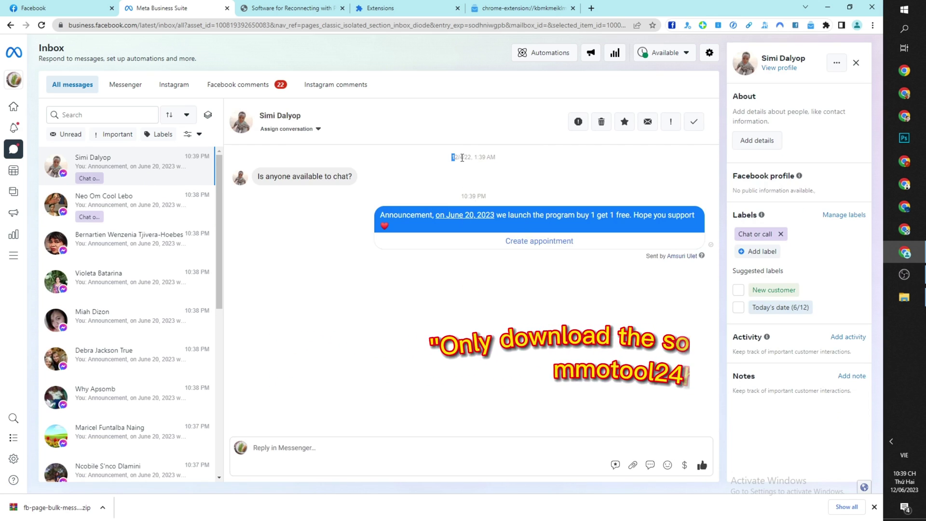
{"action": "left_click_drag", "start_coordinate": [450, 157], "coordinate": [502, 161]}
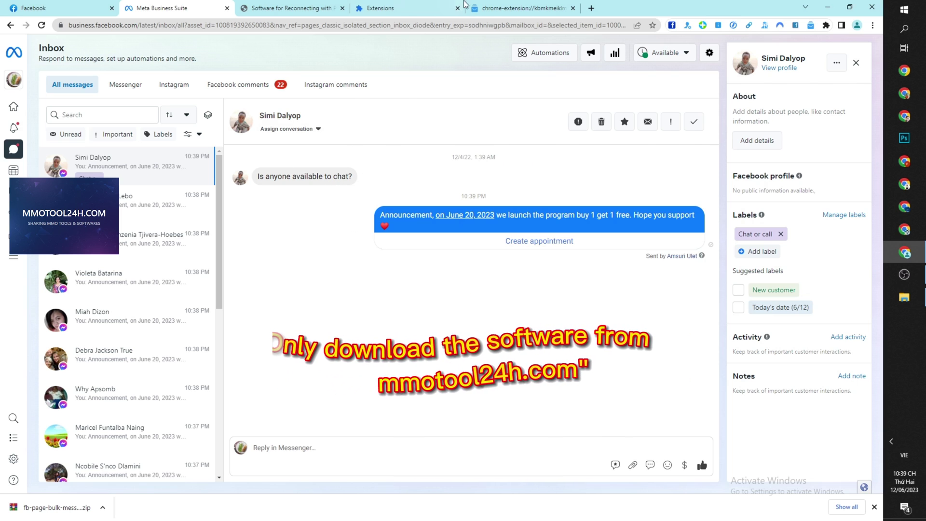
{"action": "left_click", "coordinate": [492, 4]}
{"action": "left_click_drag", "start_coordinate": [156, 349], "coordinate": [165, 349]}
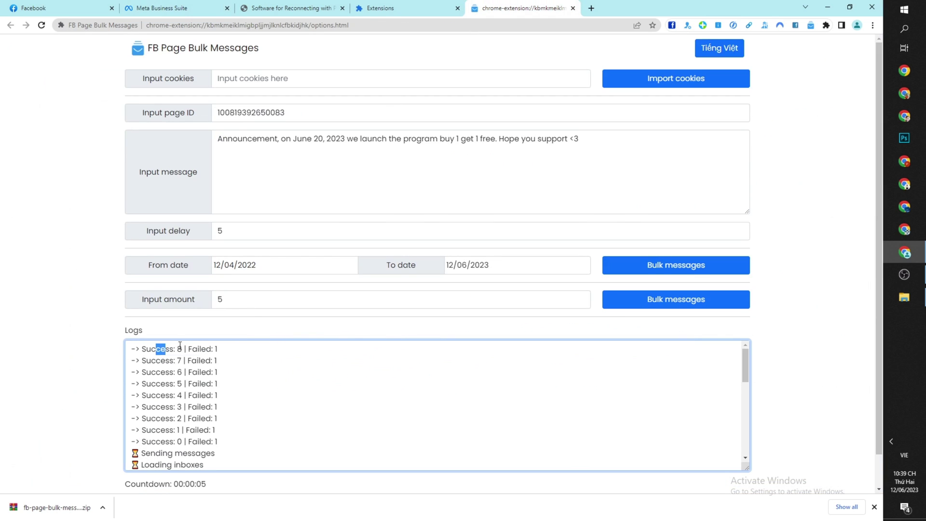
Confirm the final conversation, see the log reach Success: 9 | Failed: 1, and switch to the mmotool24h article.
{"action": "left_click", "coordinate": [210, 13]}
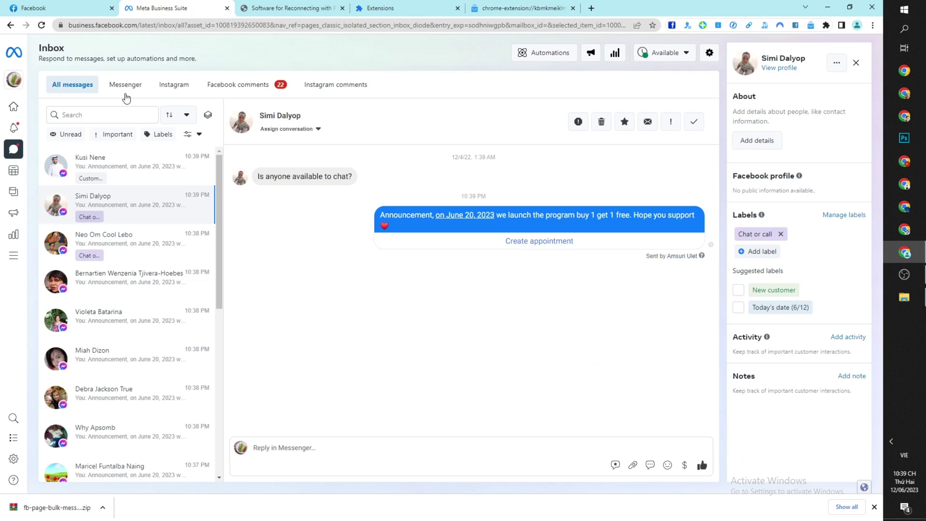
{"action": "left_click", "coordinate": [142, 162]}
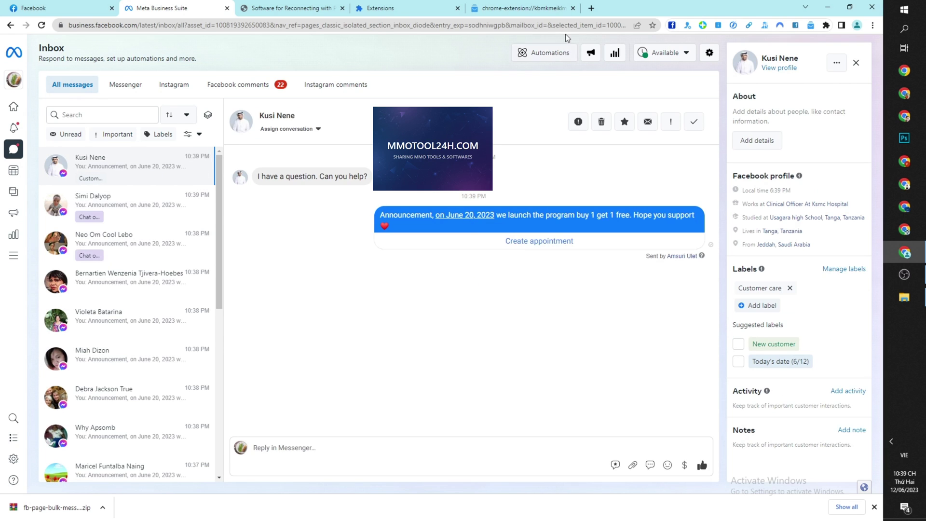
{"action": "left_click", "coordinate": [521, 8]}
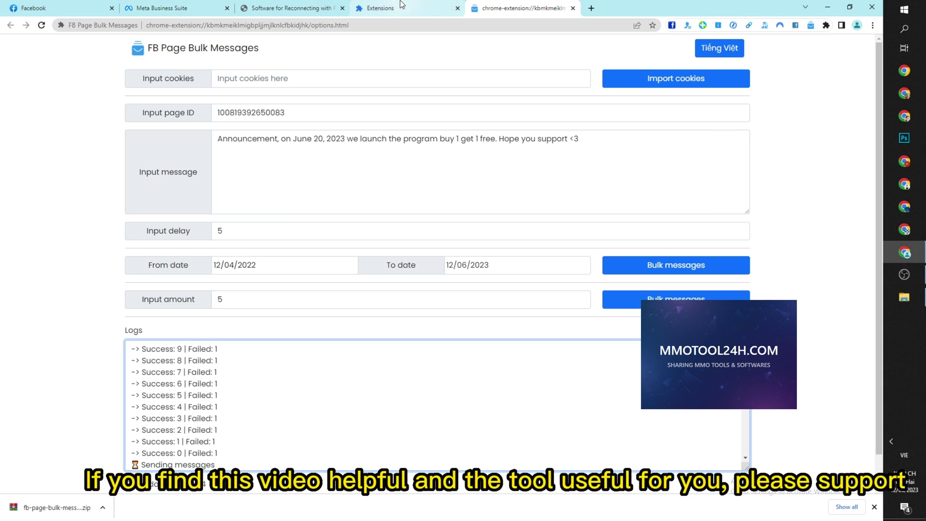
{"action": "left_click", "coordinate": [284, 7]}
{"action": "scroll", "coordinate": [348, 192], "scroll_direction": "up", "scroll_amount": 10}
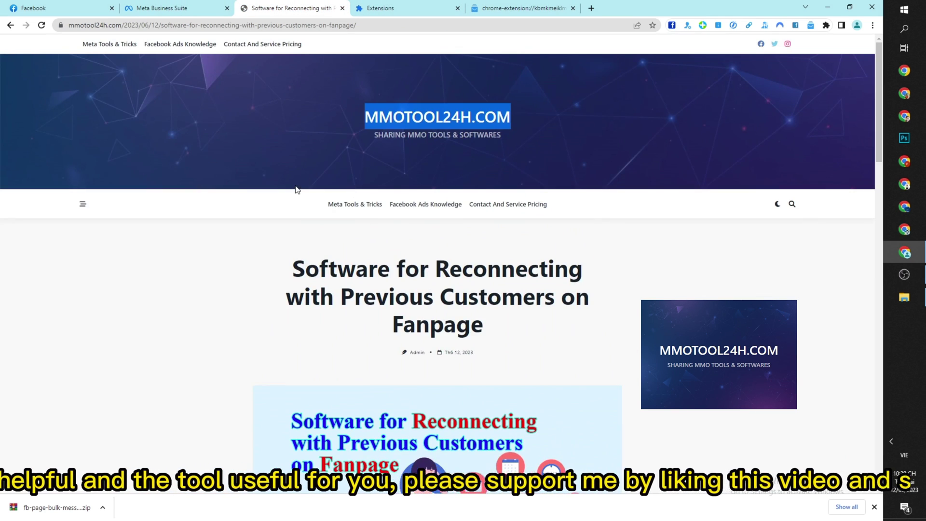